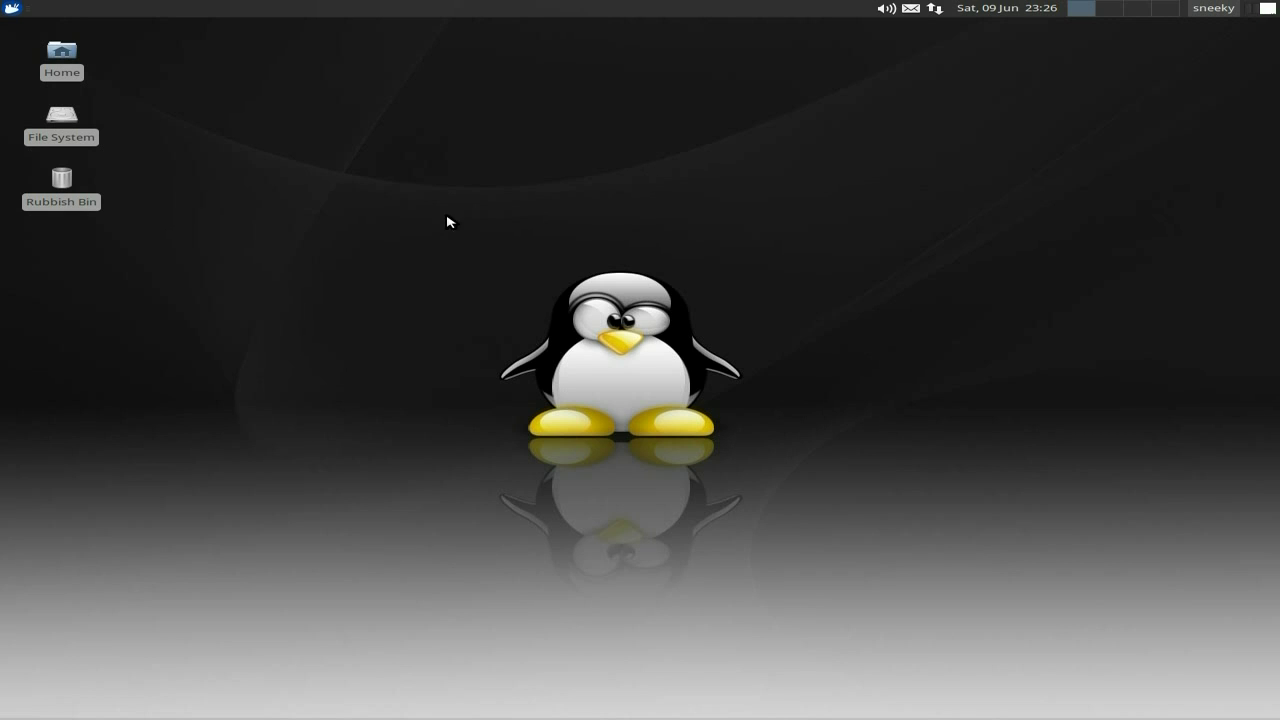
- Launch Flowblade Movie Editor from Applications > Multimedia, starting an untitled project
click(12, 12)
mouse_move(75, 146)
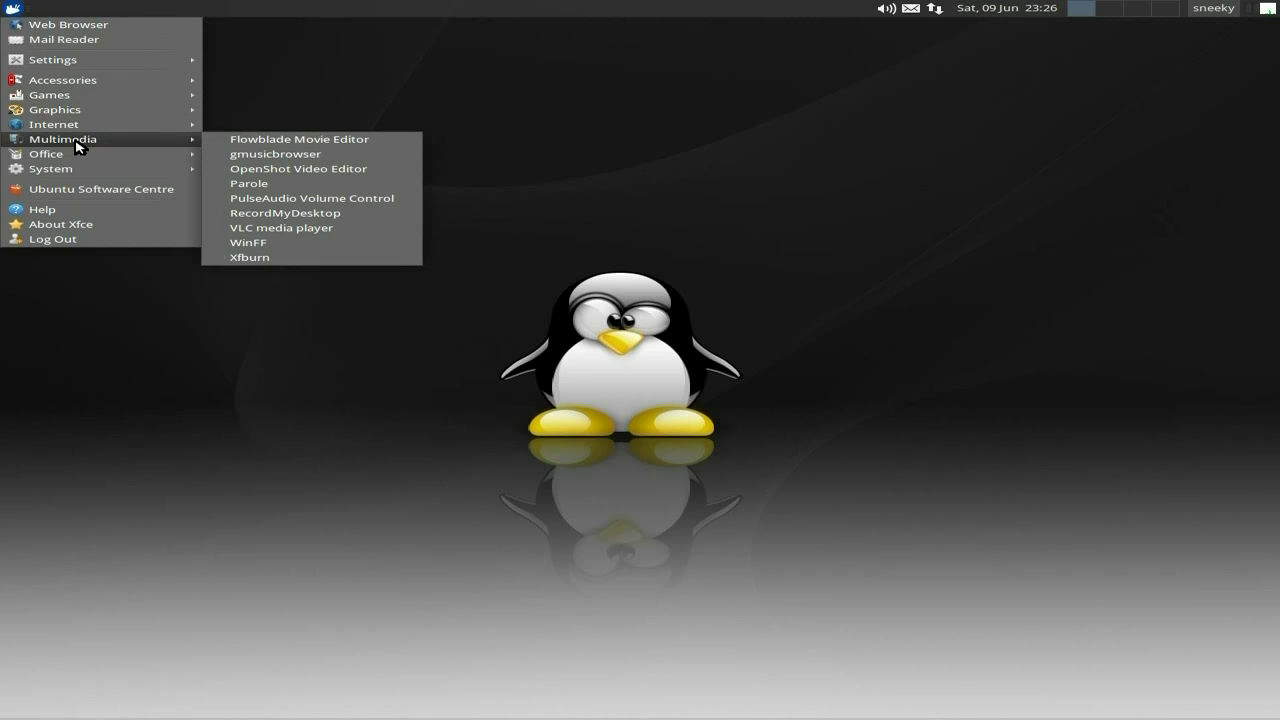
click(280, 141)
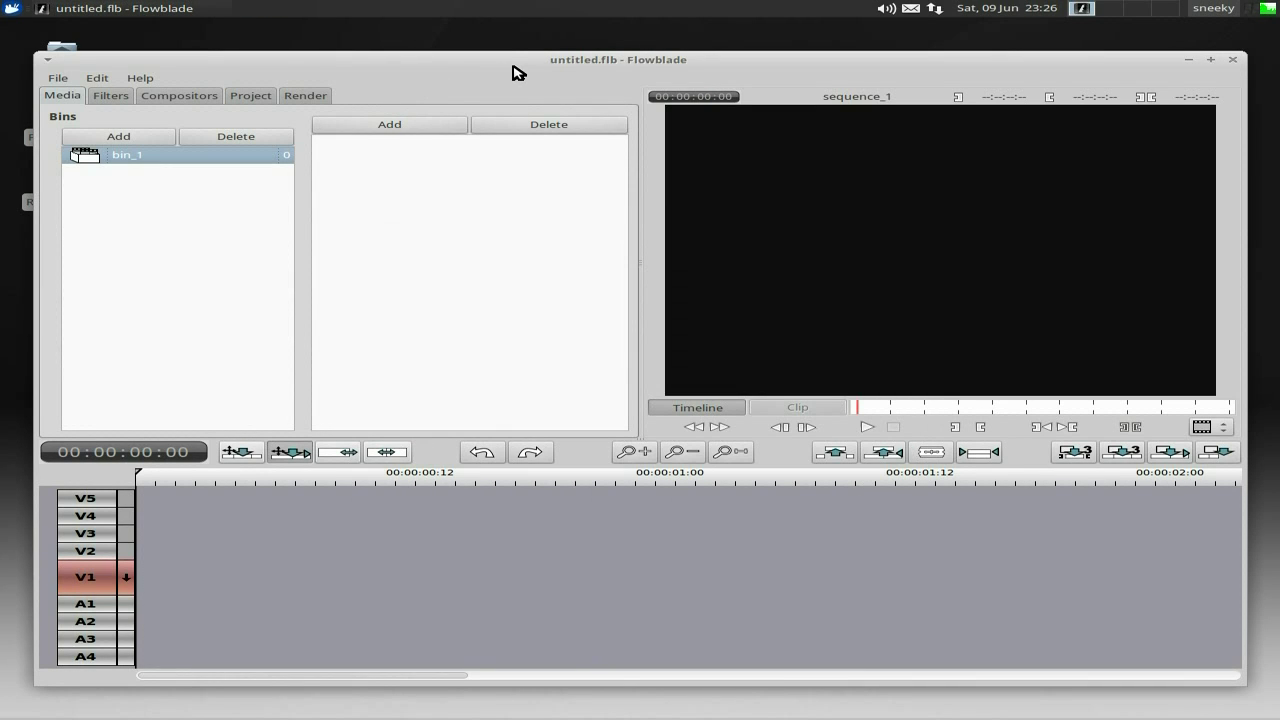
- Maximize the Flowblade window using its title-bar maximize button
click(1212, 61)
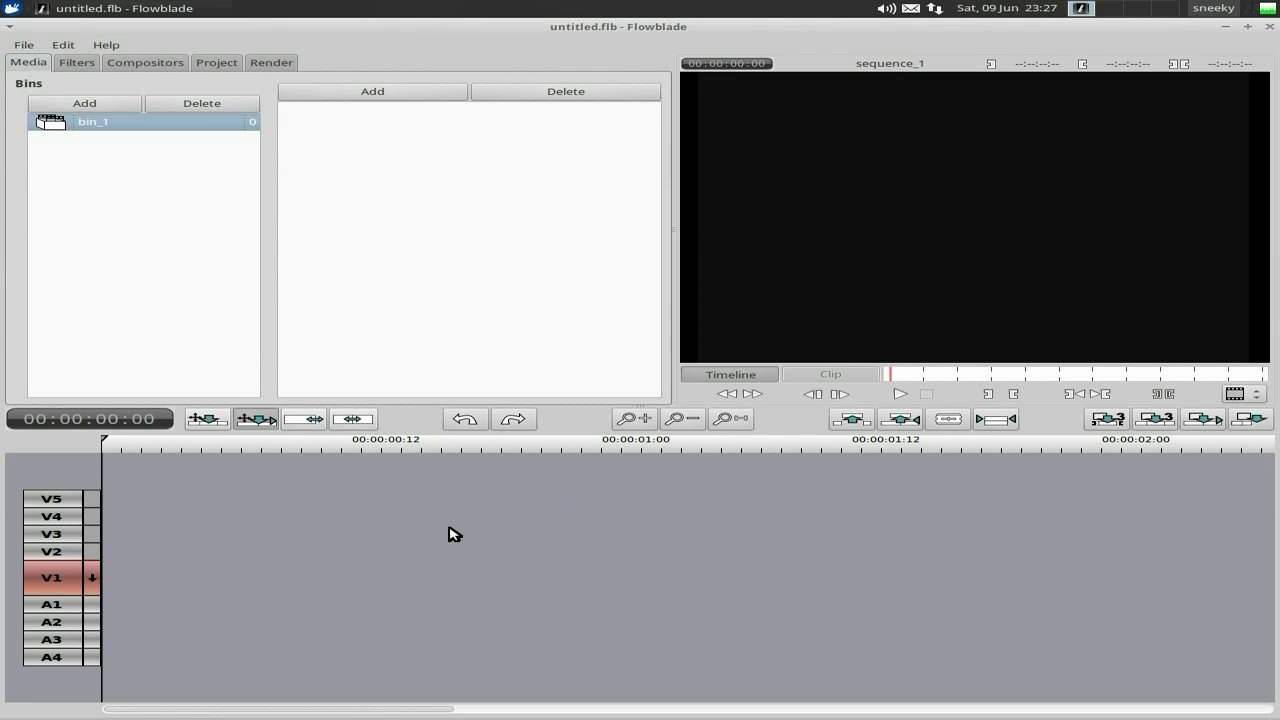
- Import out.ogv into bin_1 and drag it onto track V2 of sequence_1
click(336, 97)
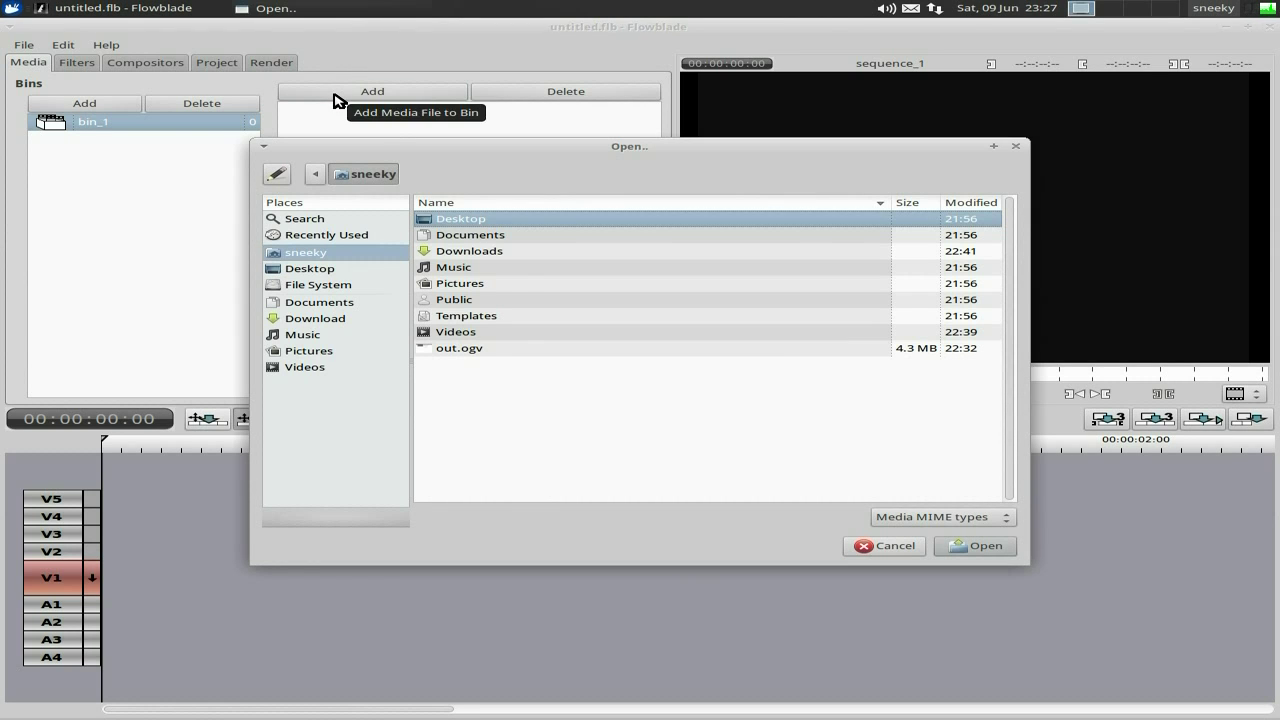
click(500, 352)
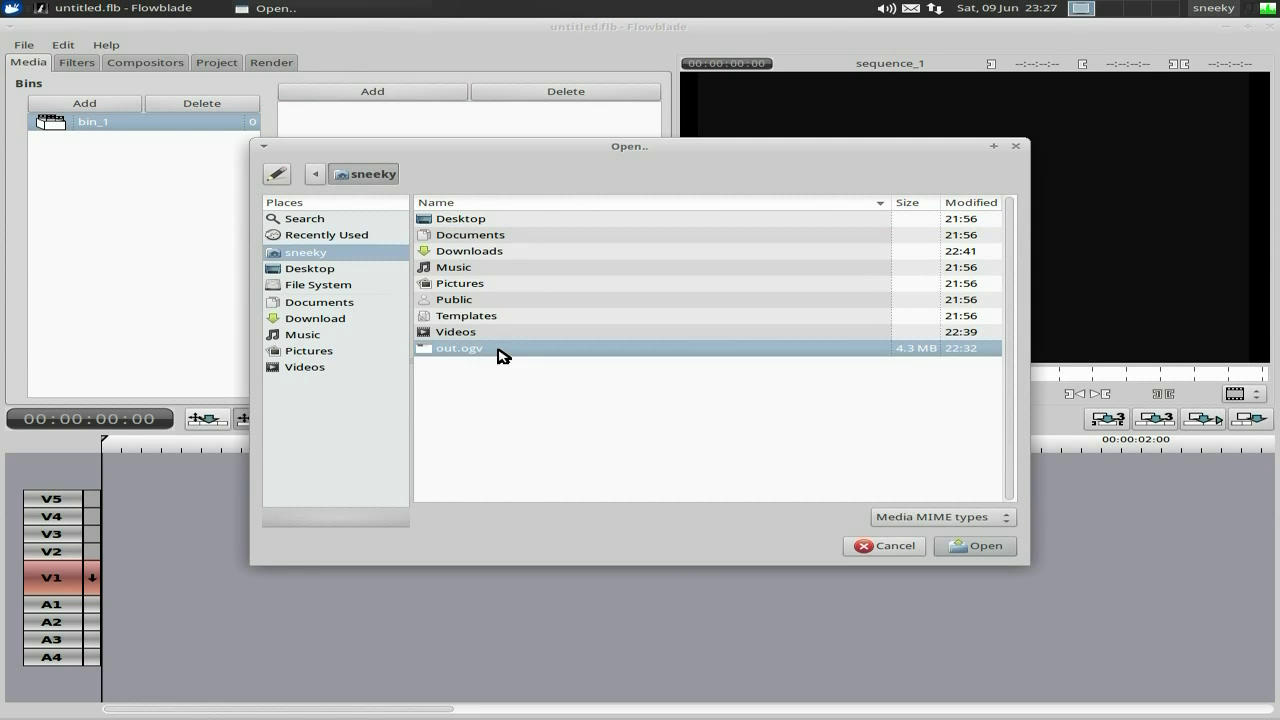
click(962, 548)
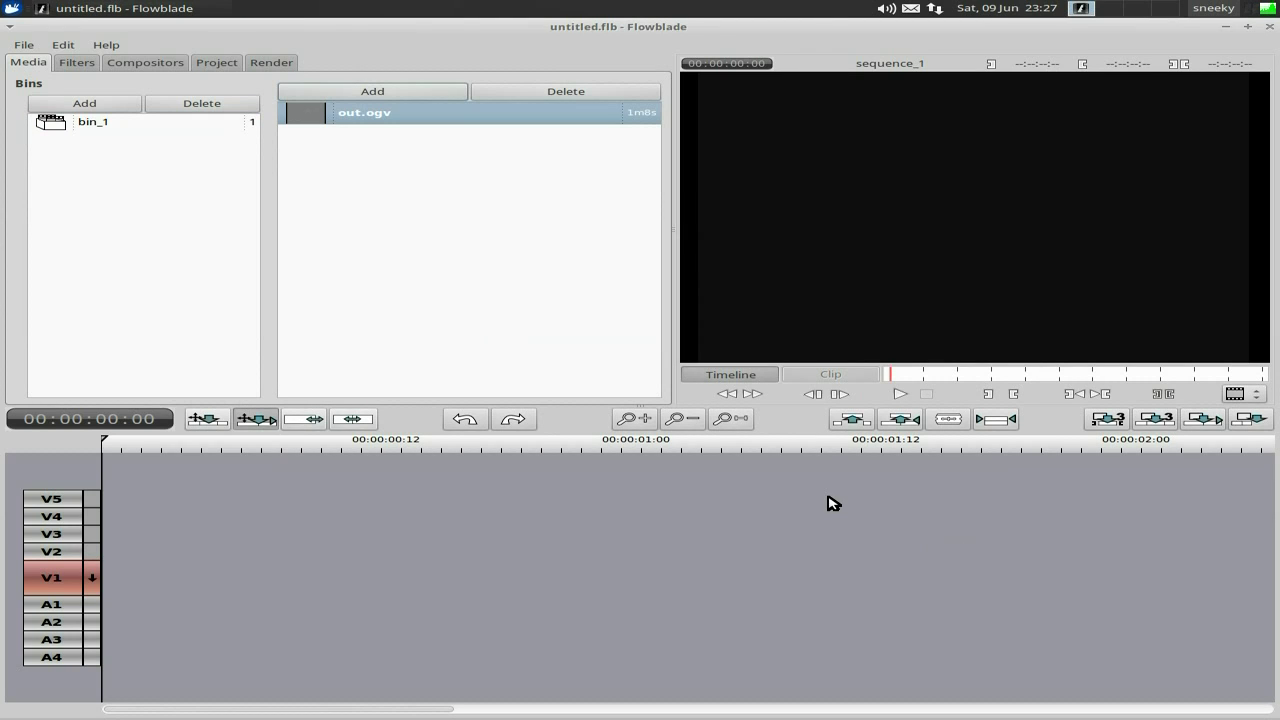
drag(313, 120, 124, 558)
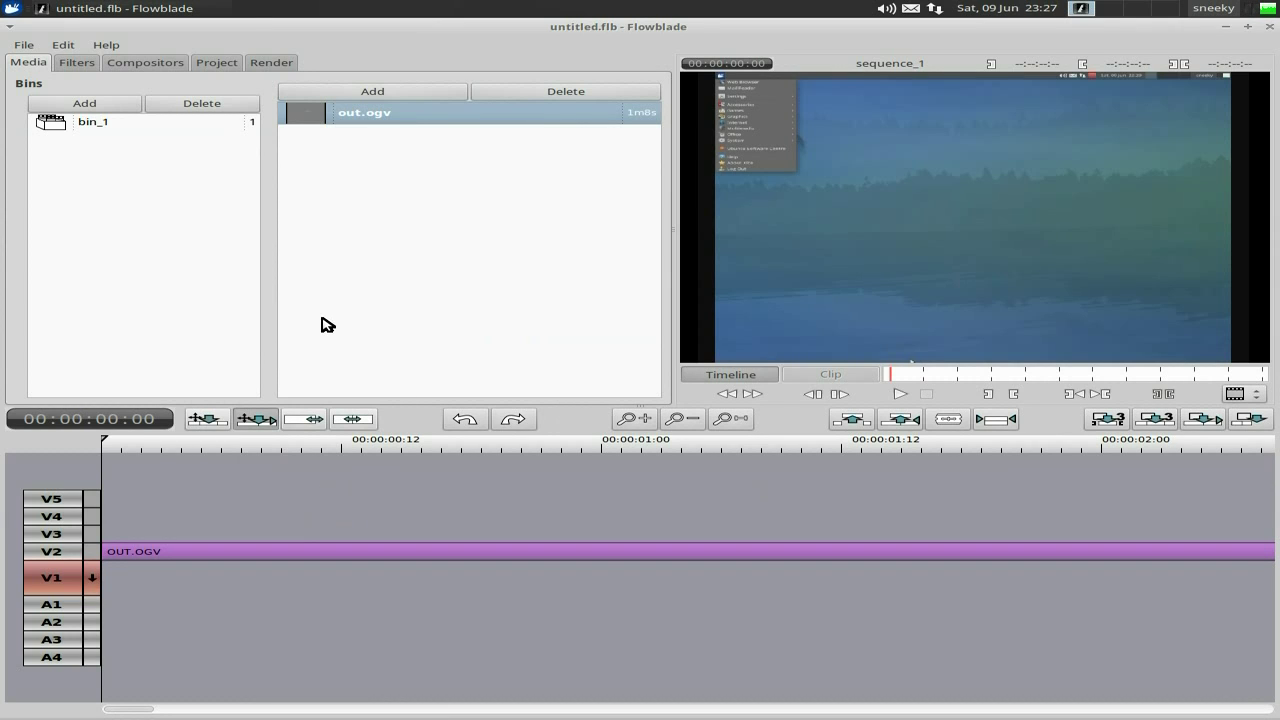
- Set the Preferences default profile to HD 720p 25 fps and acknowledge the restart notice
click(19, 46)
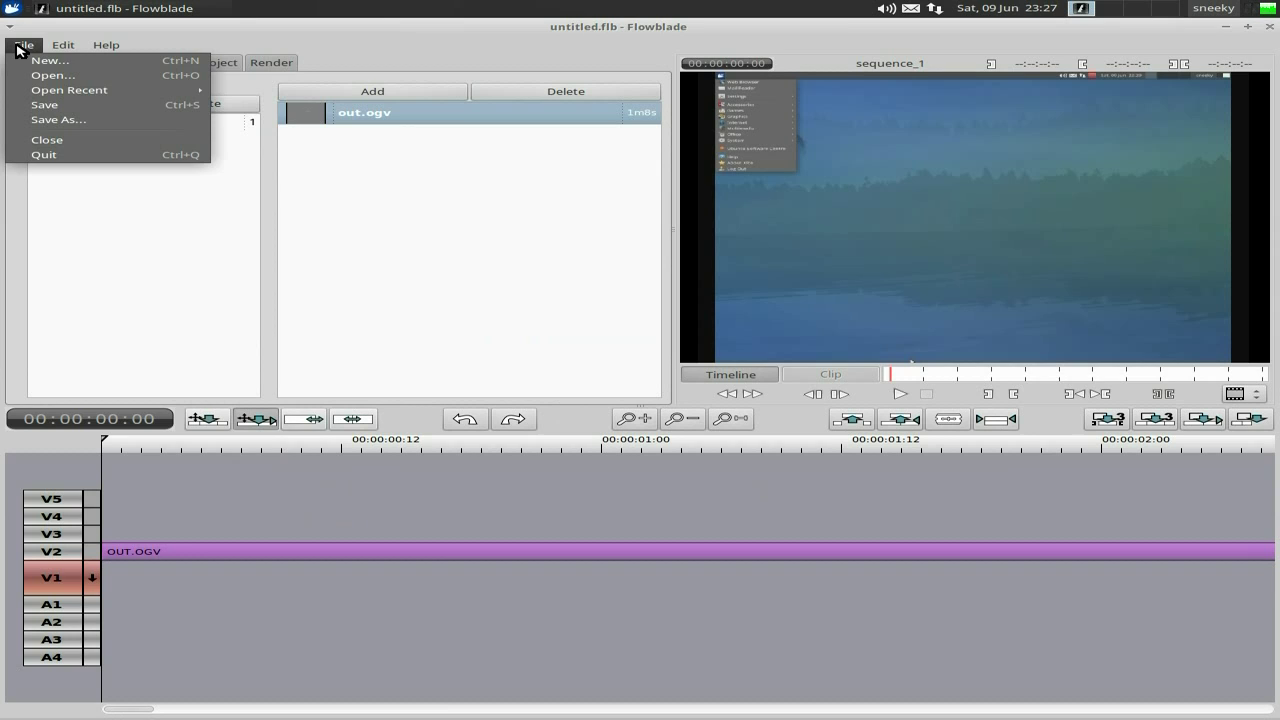
mouse_move(60, 50)
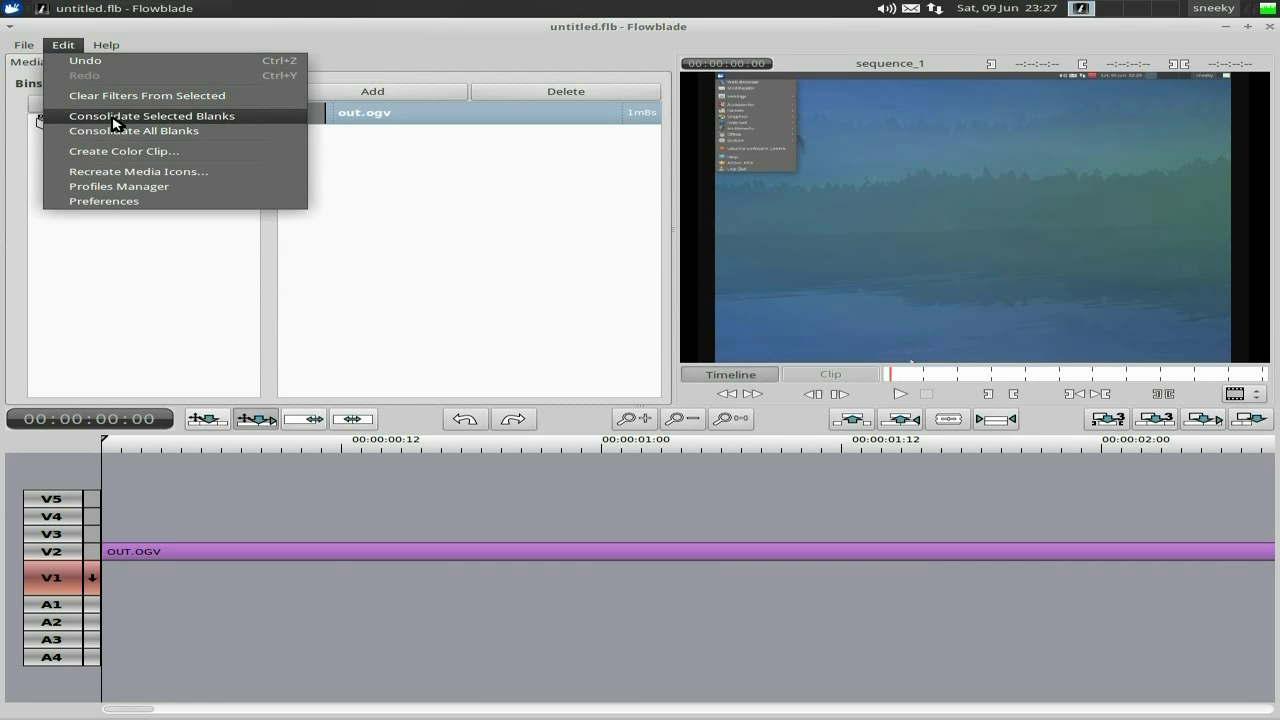
click(122, 204)
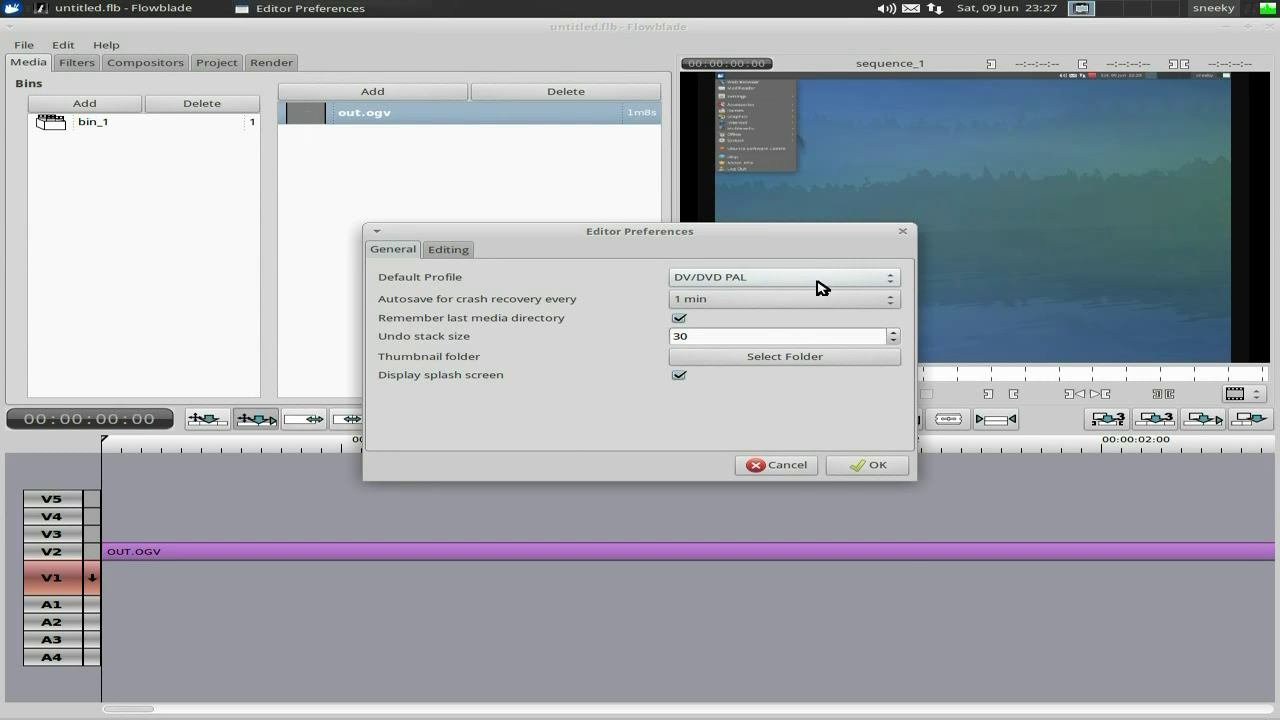
click(890, 285)
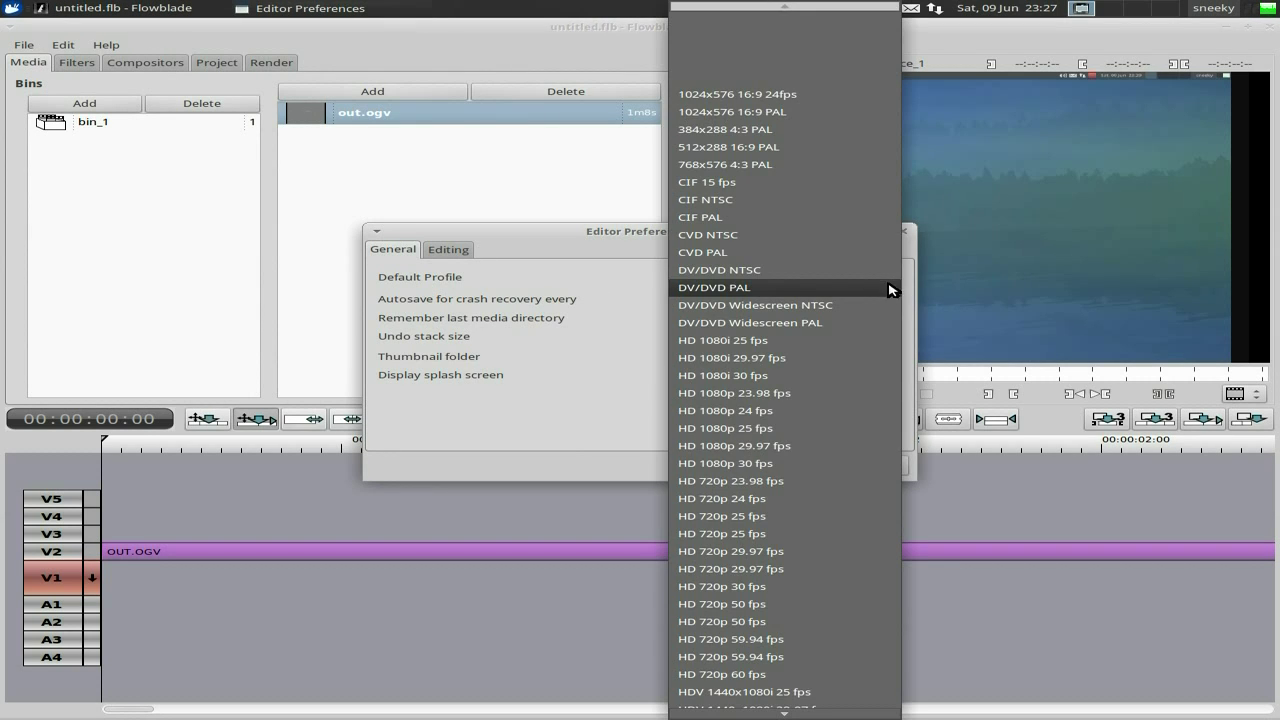
click(760, 516)
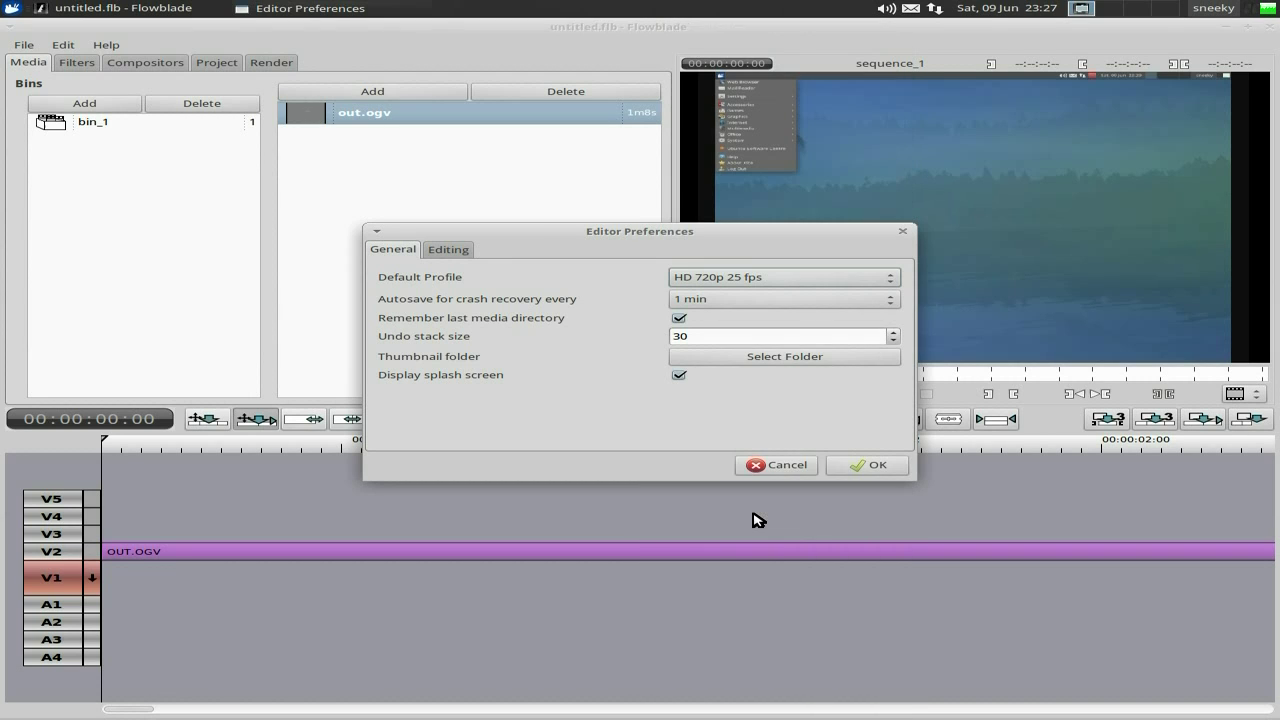
click(858, 467)
click(826, 422)
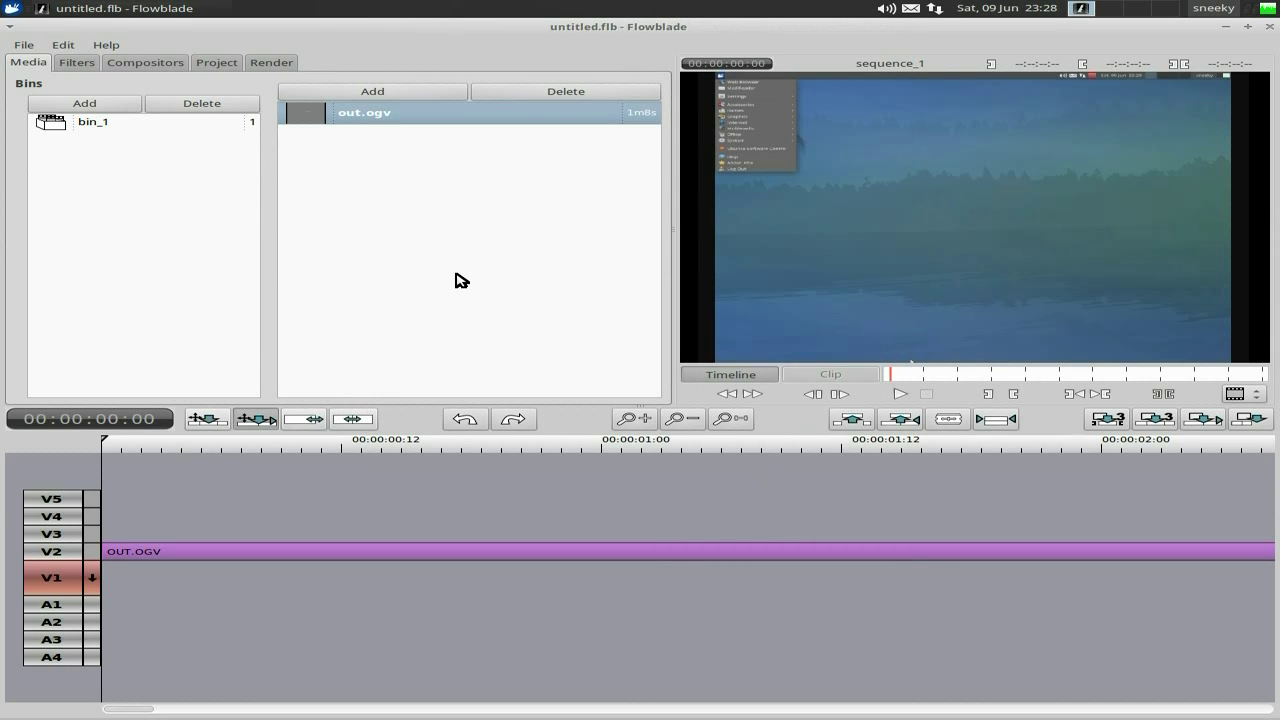
click(66, 47)
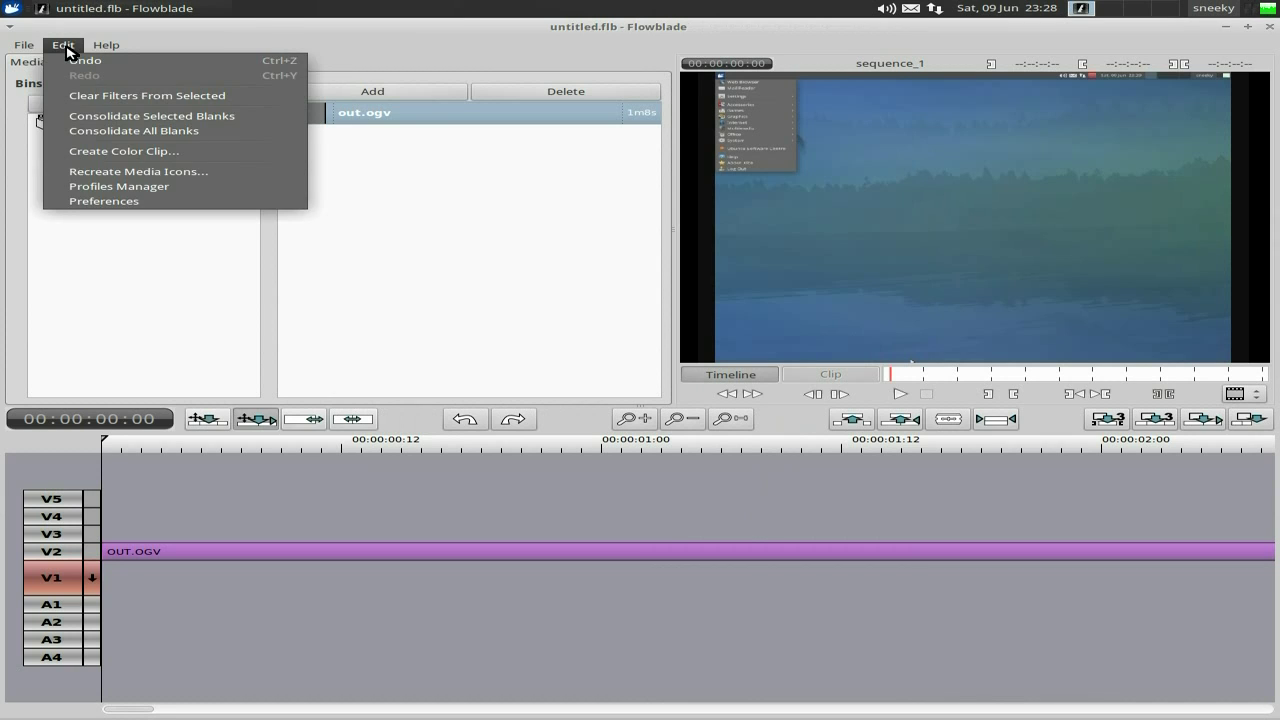
mouse_move(100, 46)
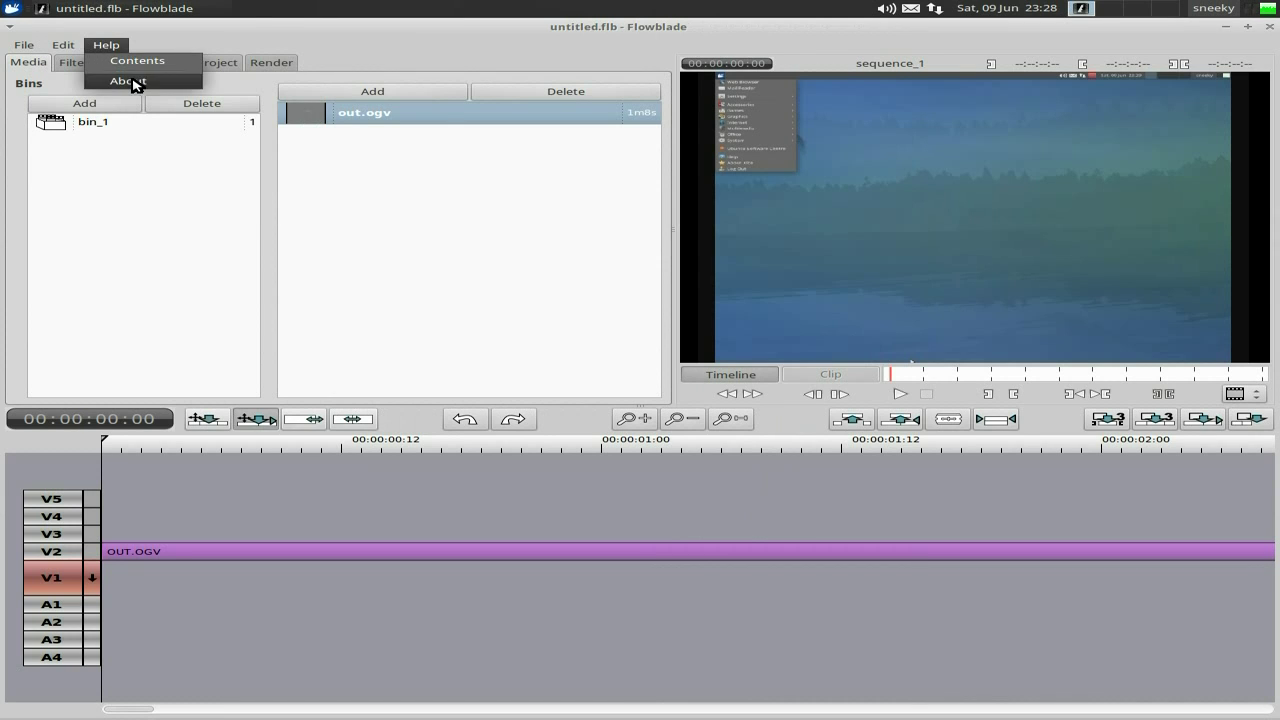
click(132, 80)
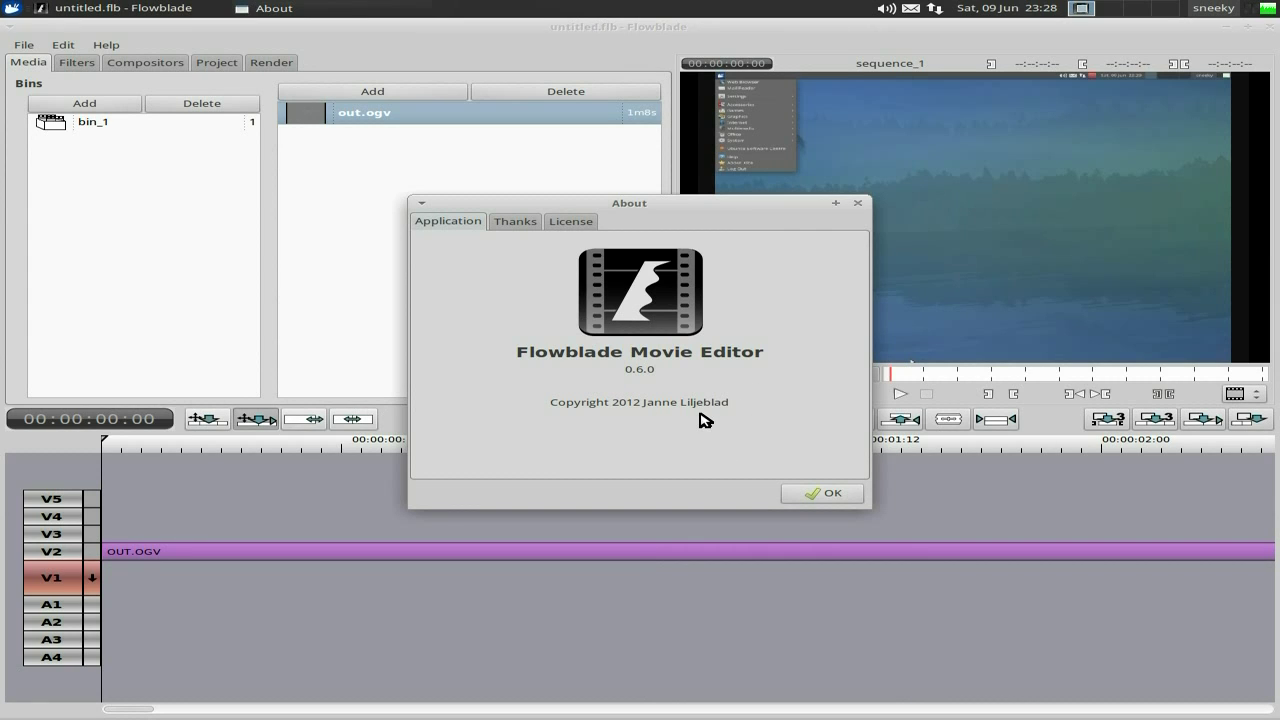
click(516, 223)
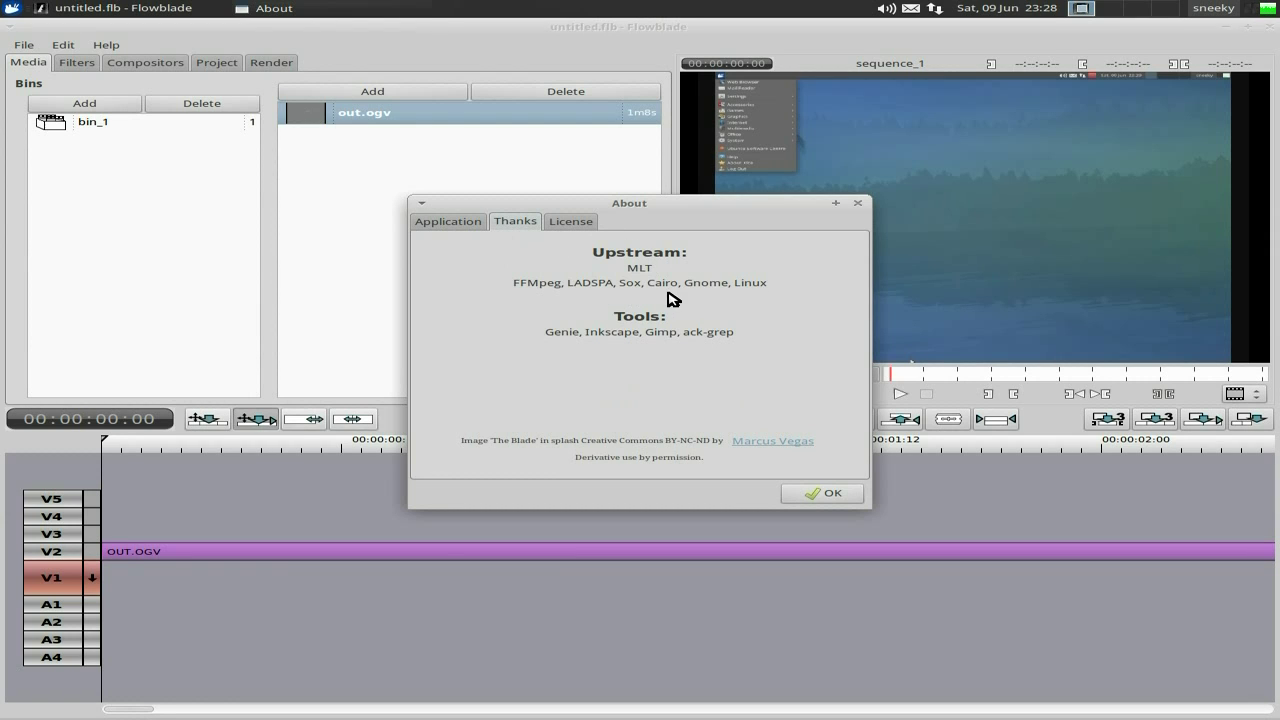
click(569, 224)
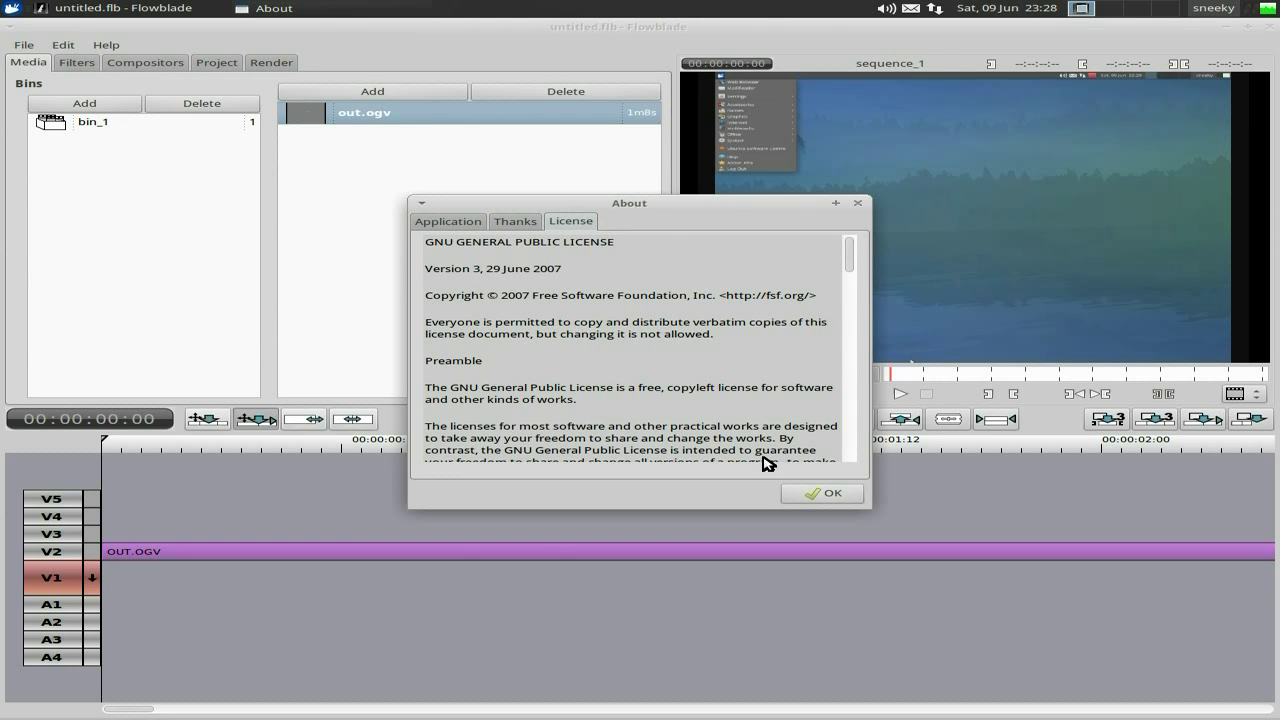
click(810, 493)
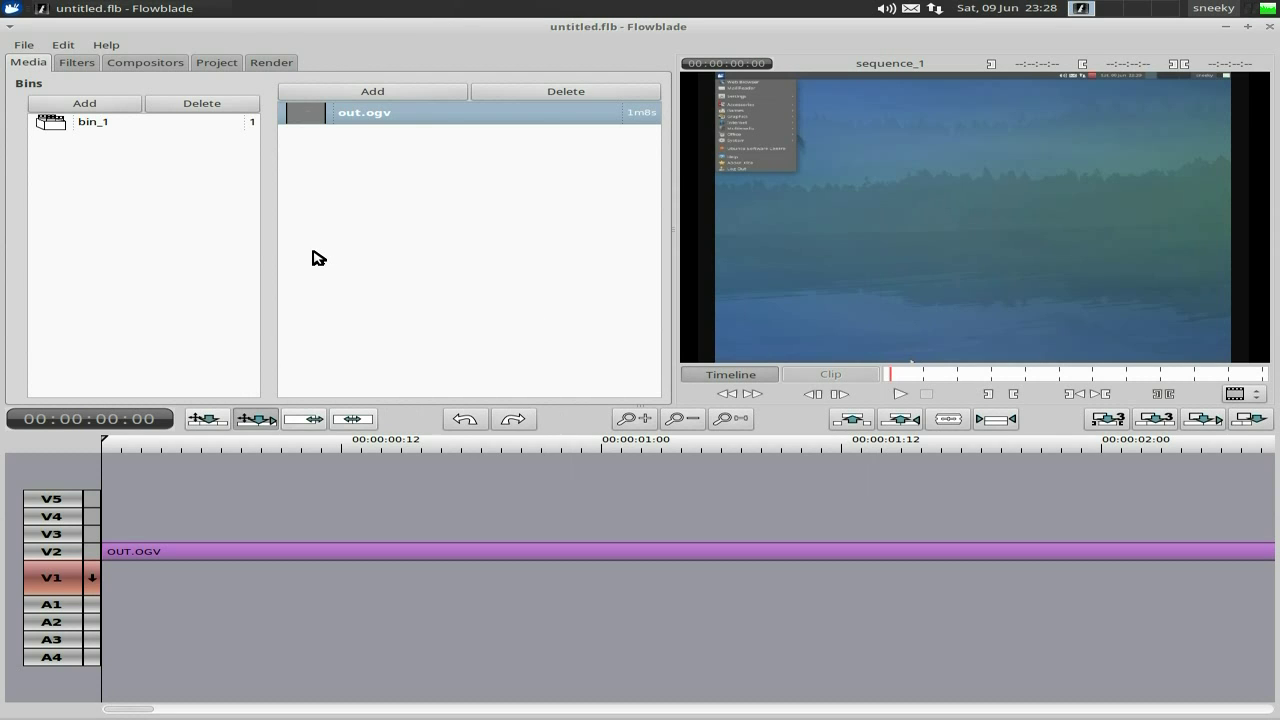
click(77, 66)
click(133, 64)
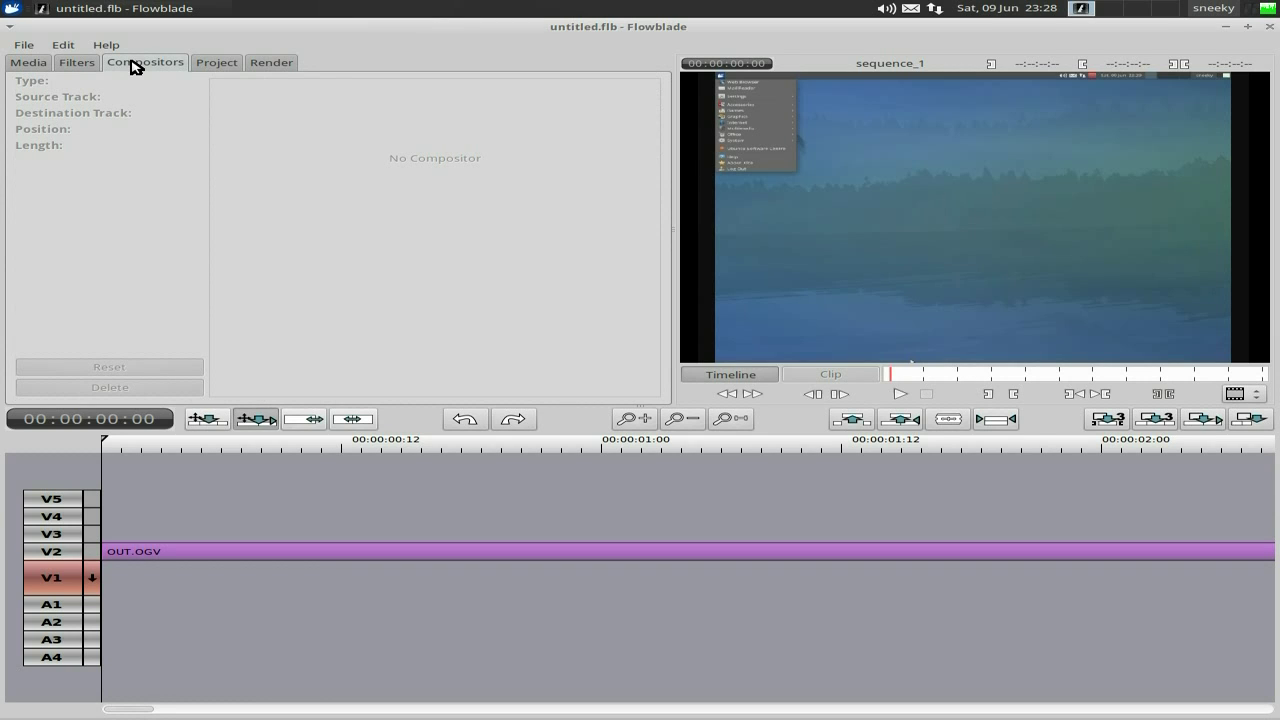
click(219, 65)
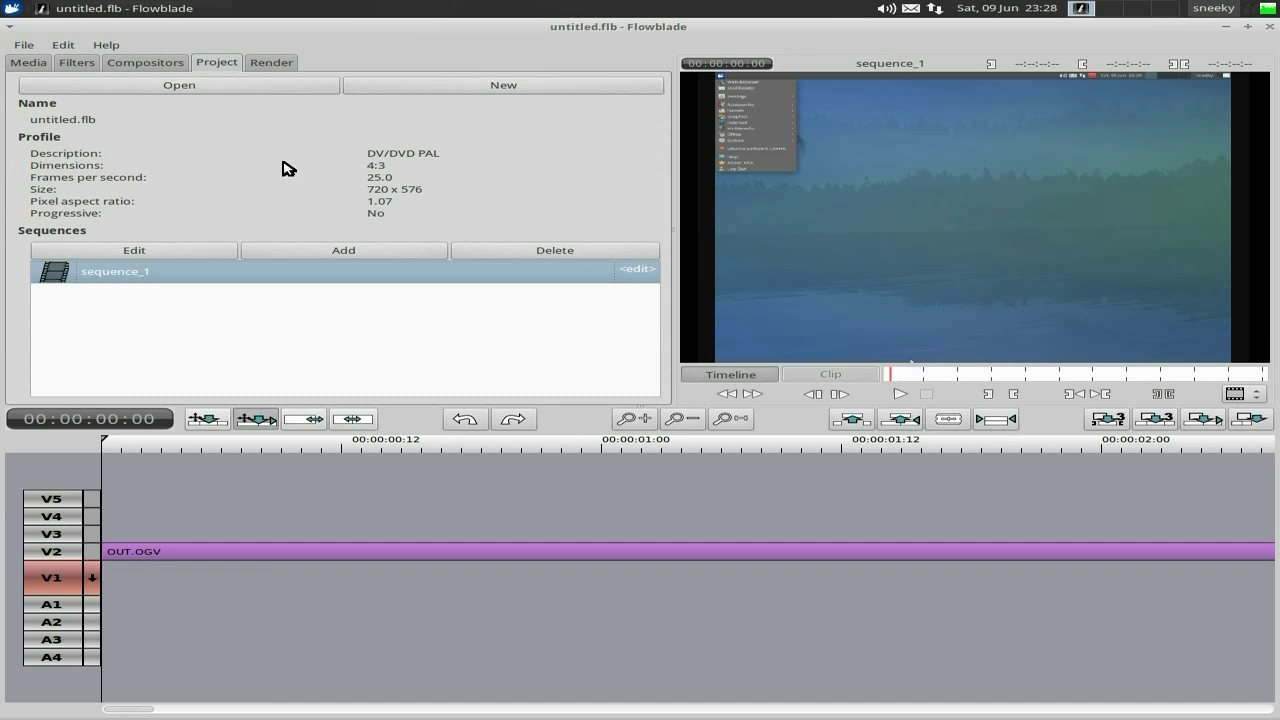
click(271, 64)
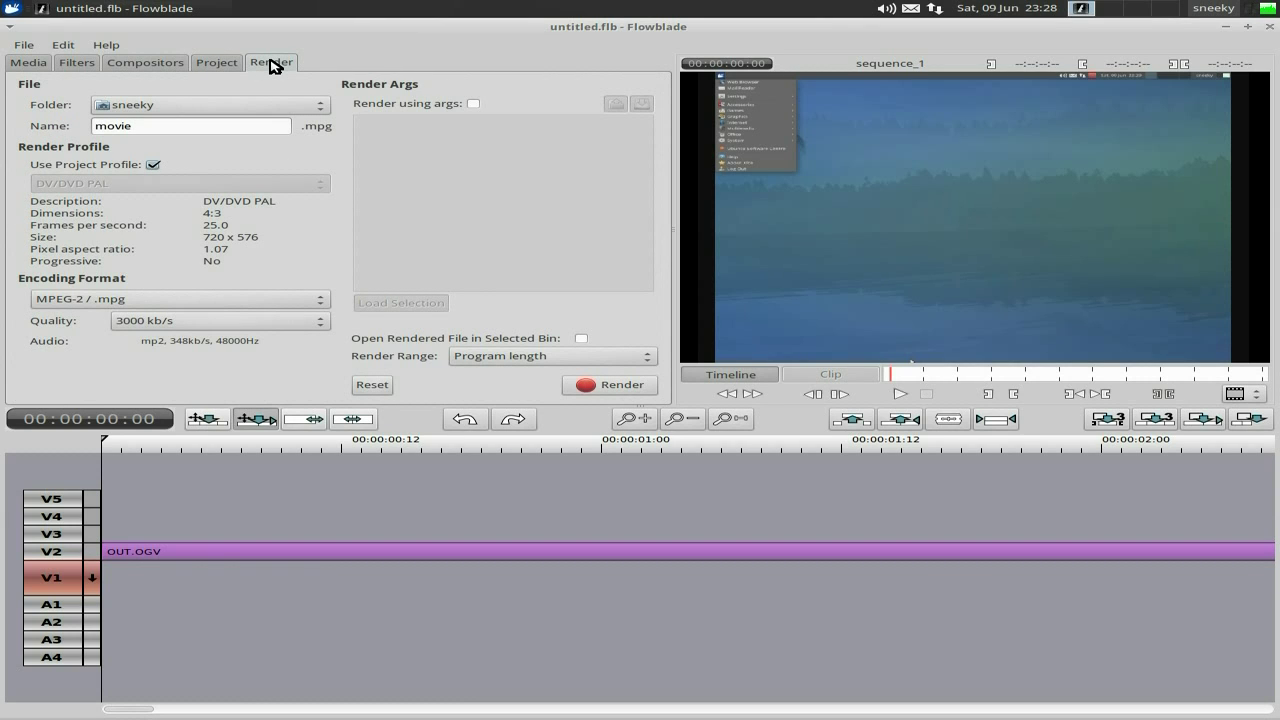
click(35, 67)
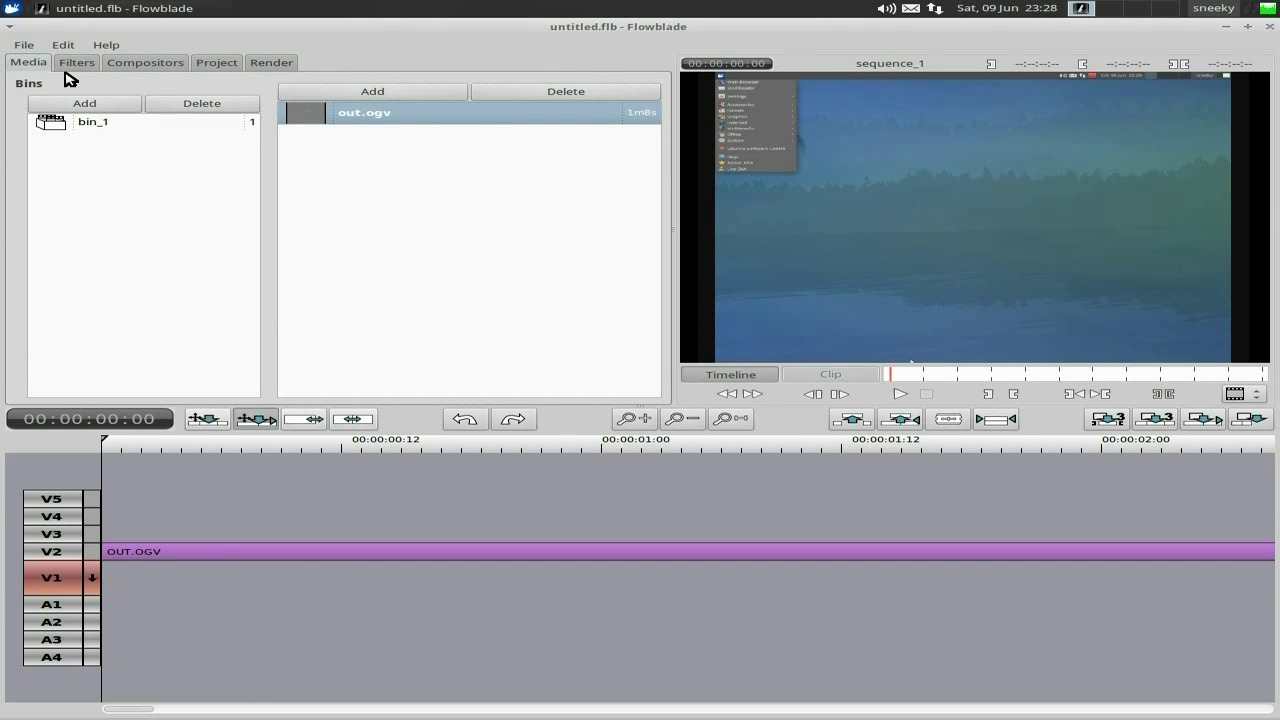
- Add the Artistic > Old Film filter to the out.ogv clip on V2
right_click(305, 555)
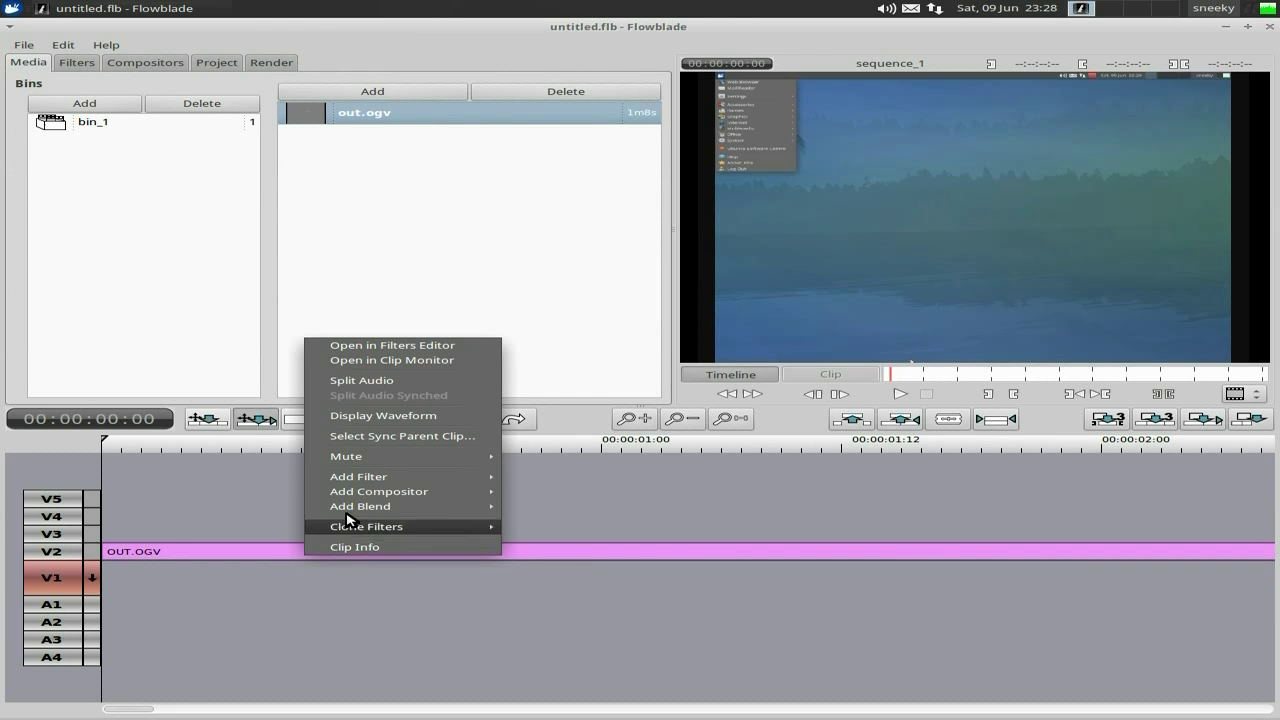
mouse_move(322, 479)
mouse_move(549, 484)
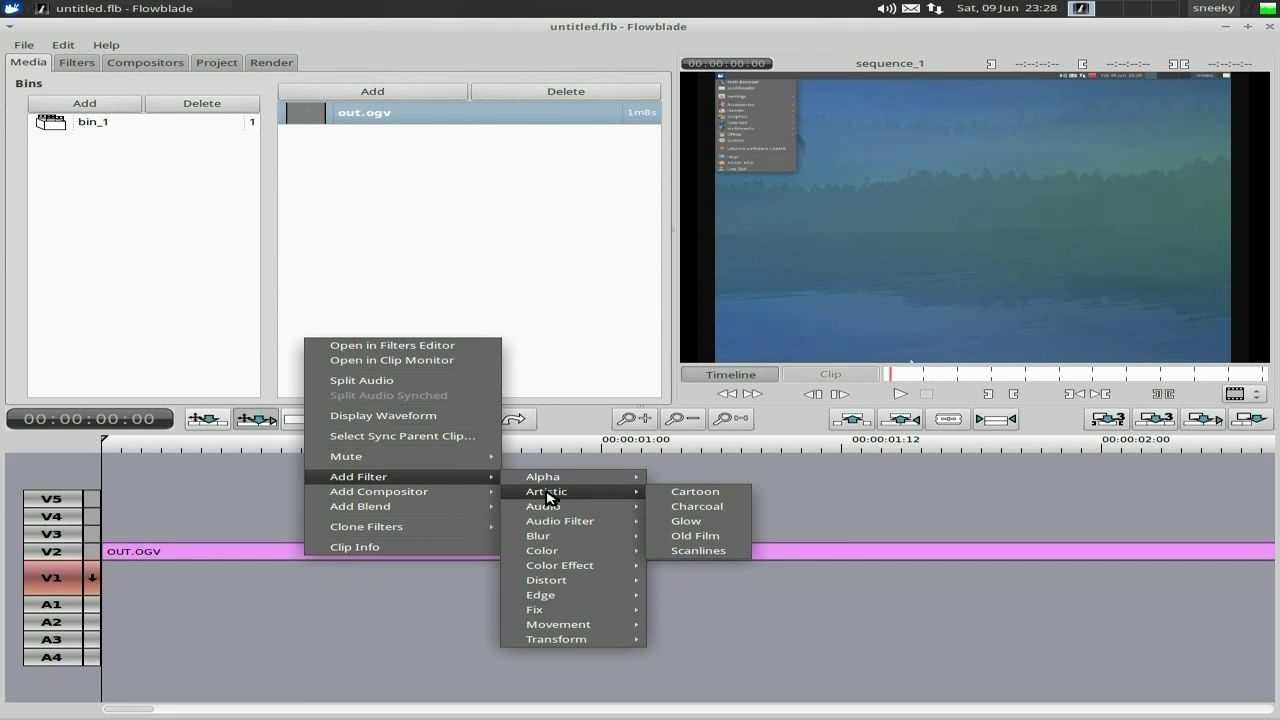
click(690, 537)
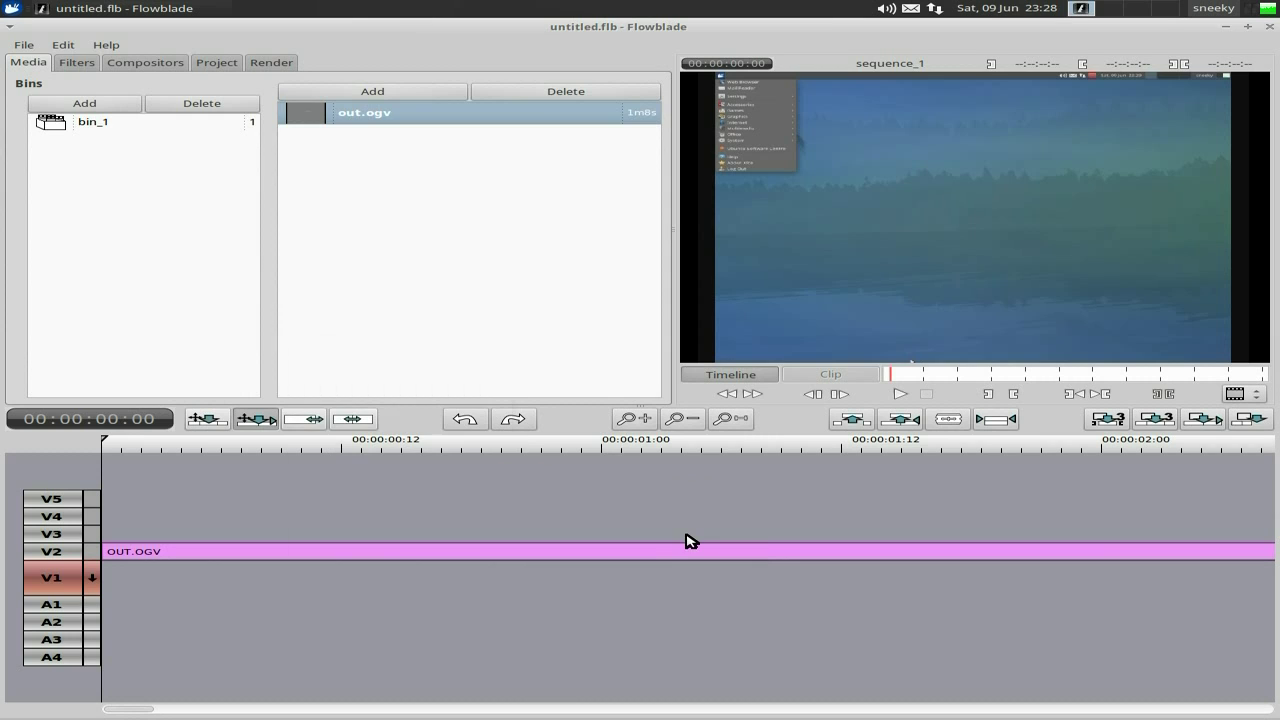
- Play and stop the preview, then return the playhead to the sequence start
click(900, 394)
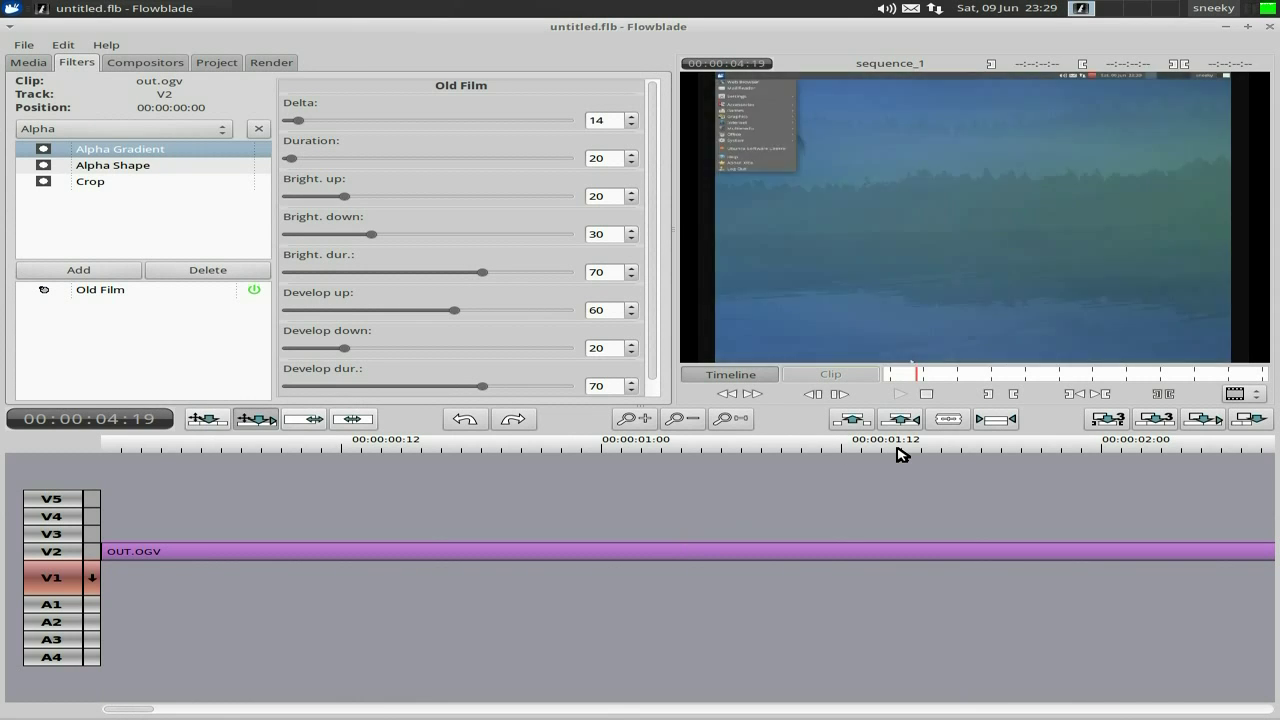
click(926, 394)
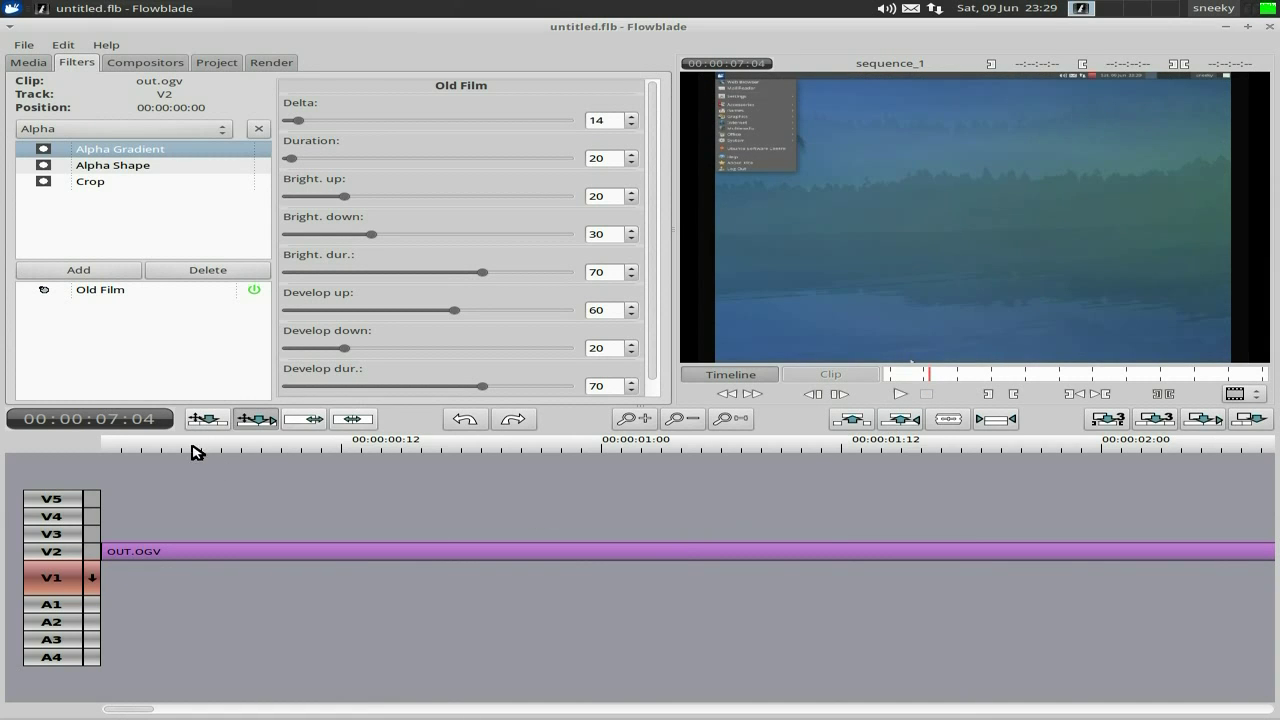
click(106, 450)
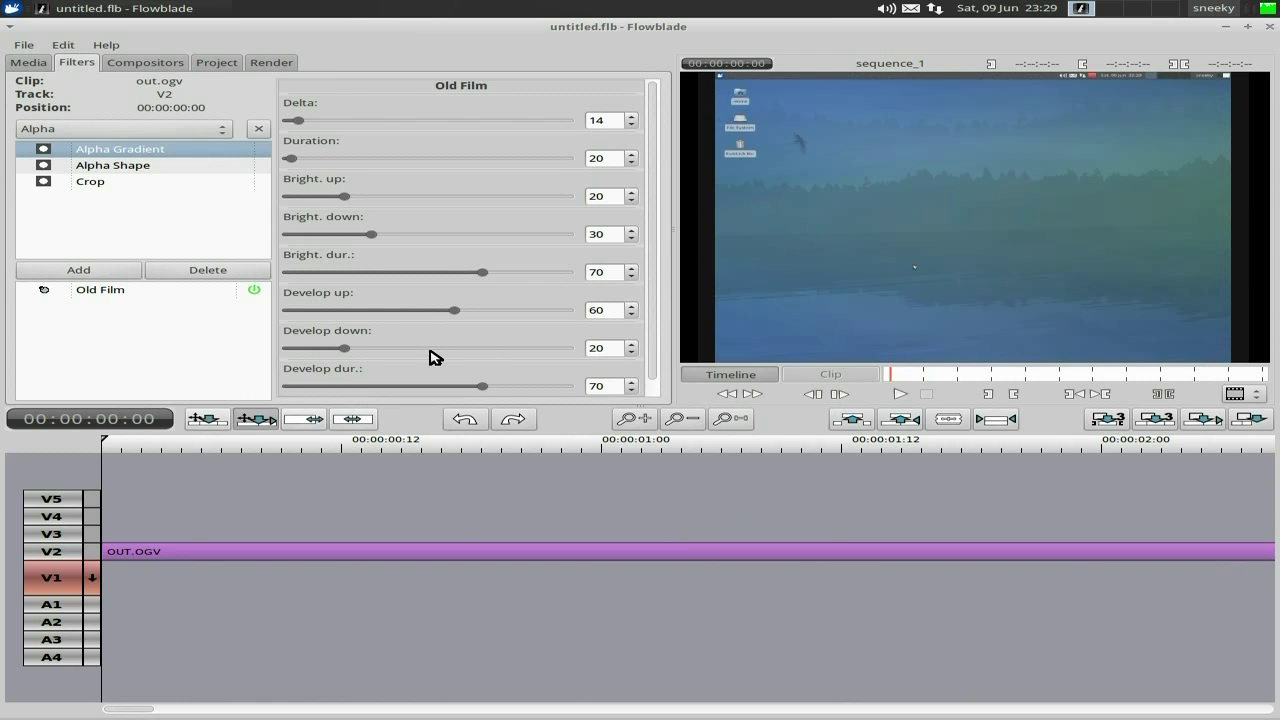
- Undo the Old Film filter and browse the clip's Add Filter and Add Compositor submenus
click(64, 46)
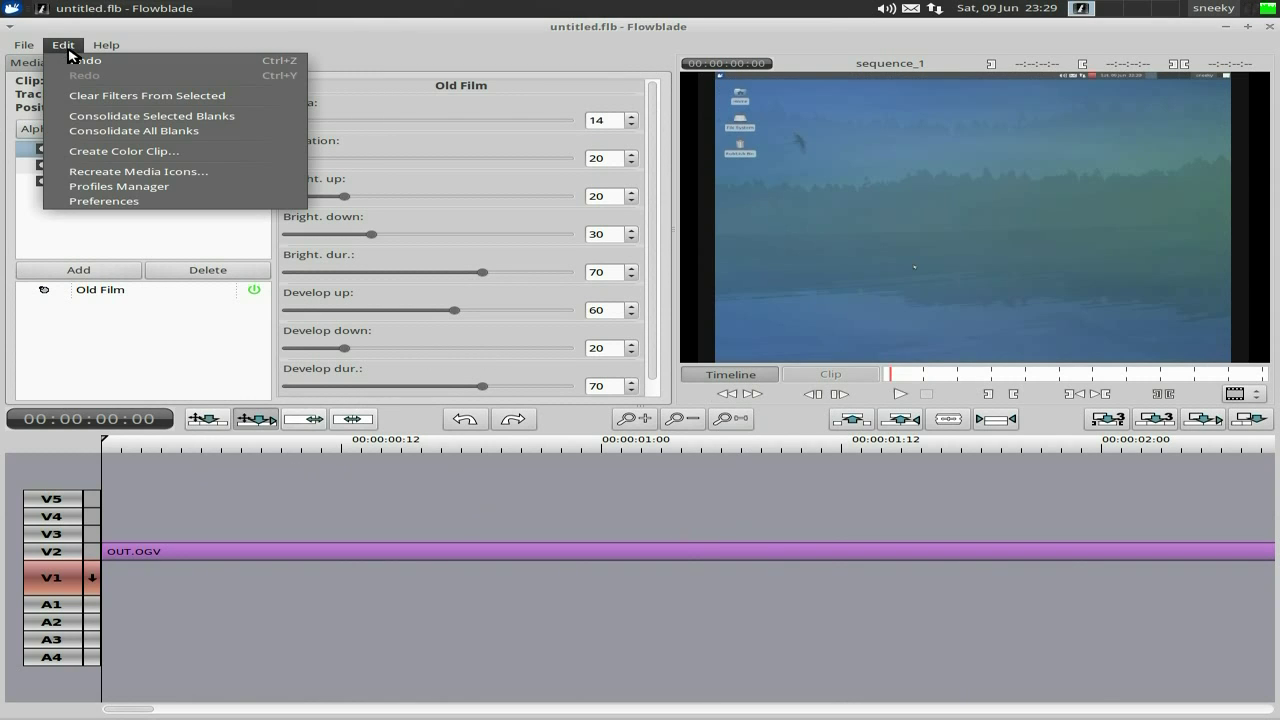
click(78, 62)
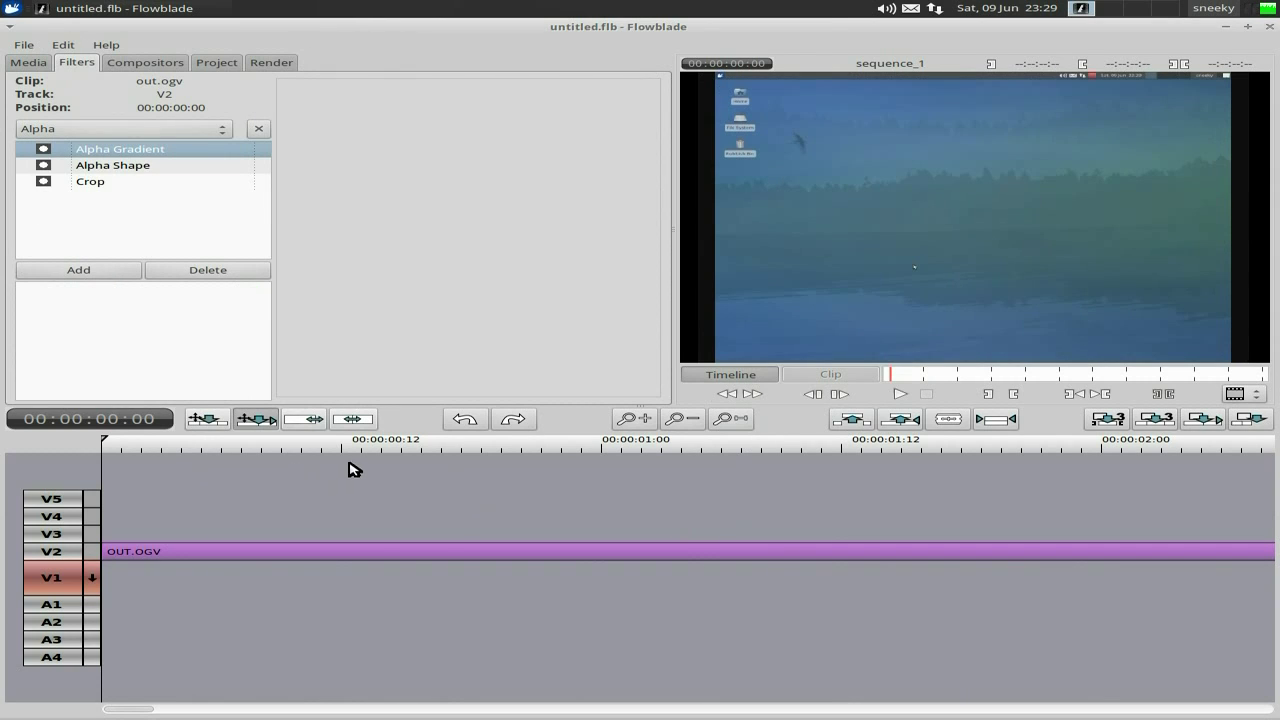
right_click(378, 557)
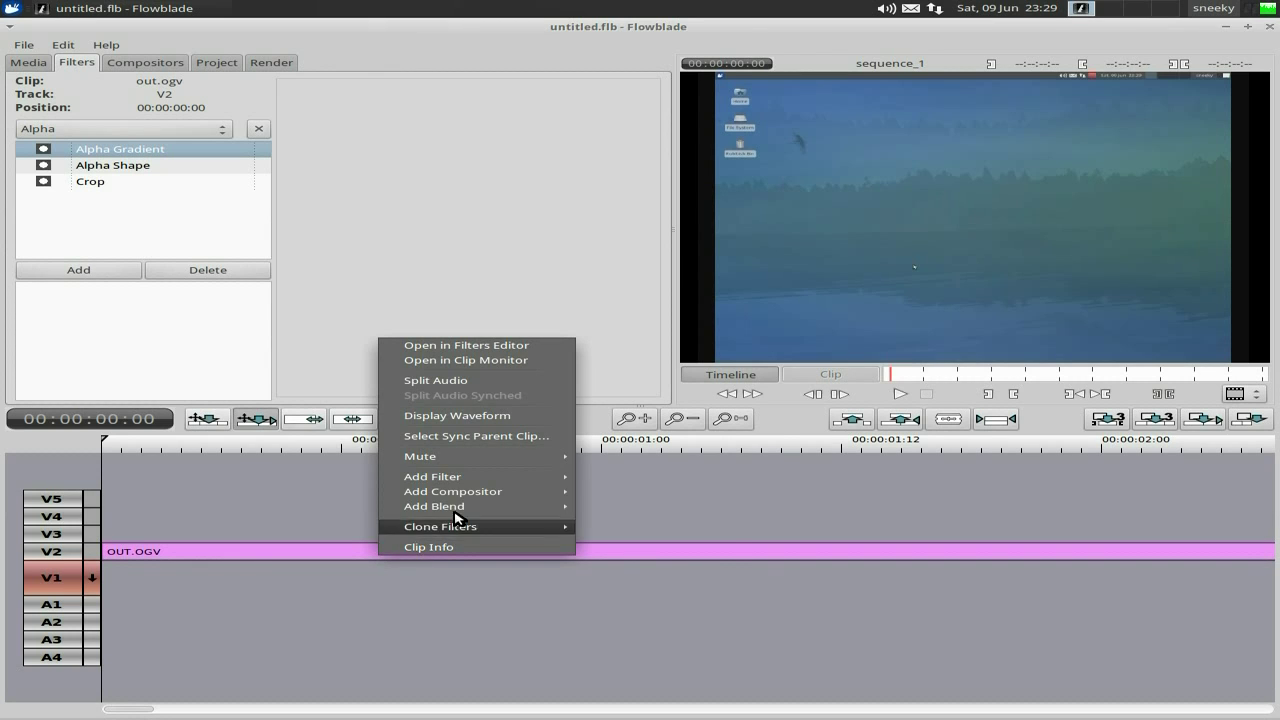
mouse_move(468, 477)
mouse_move(616, 494)
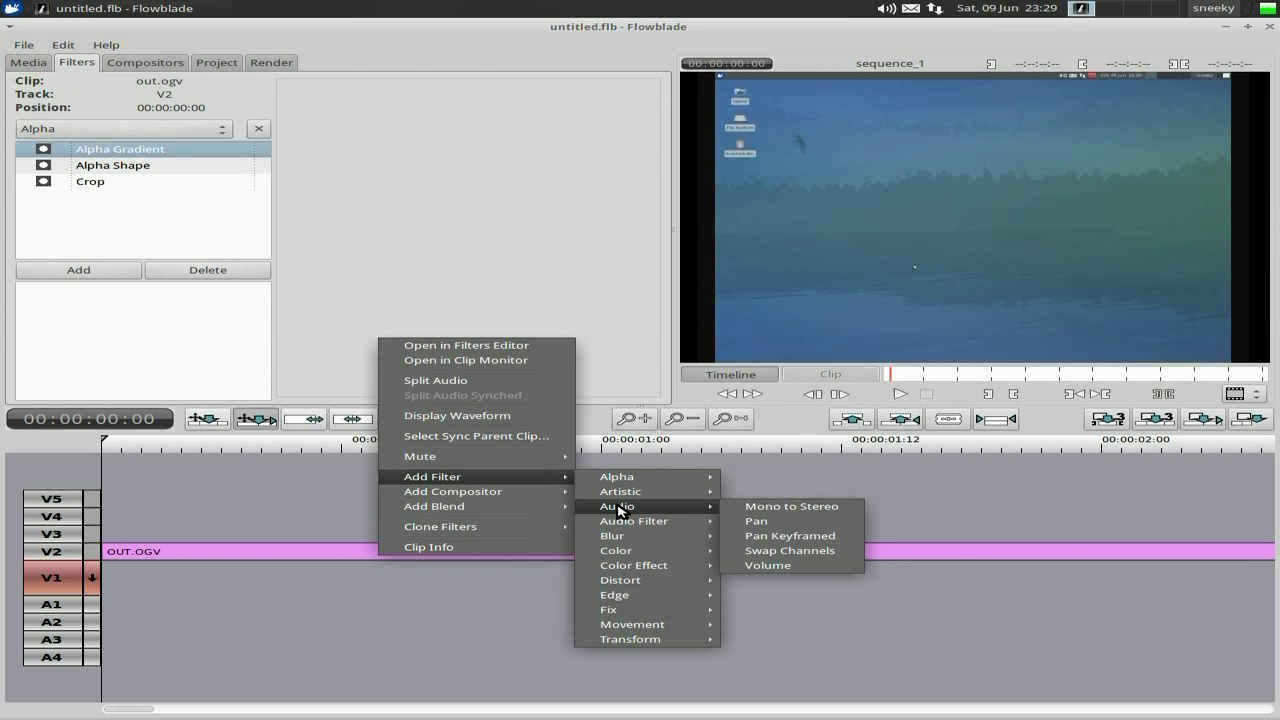
mouse_move(628, 524)
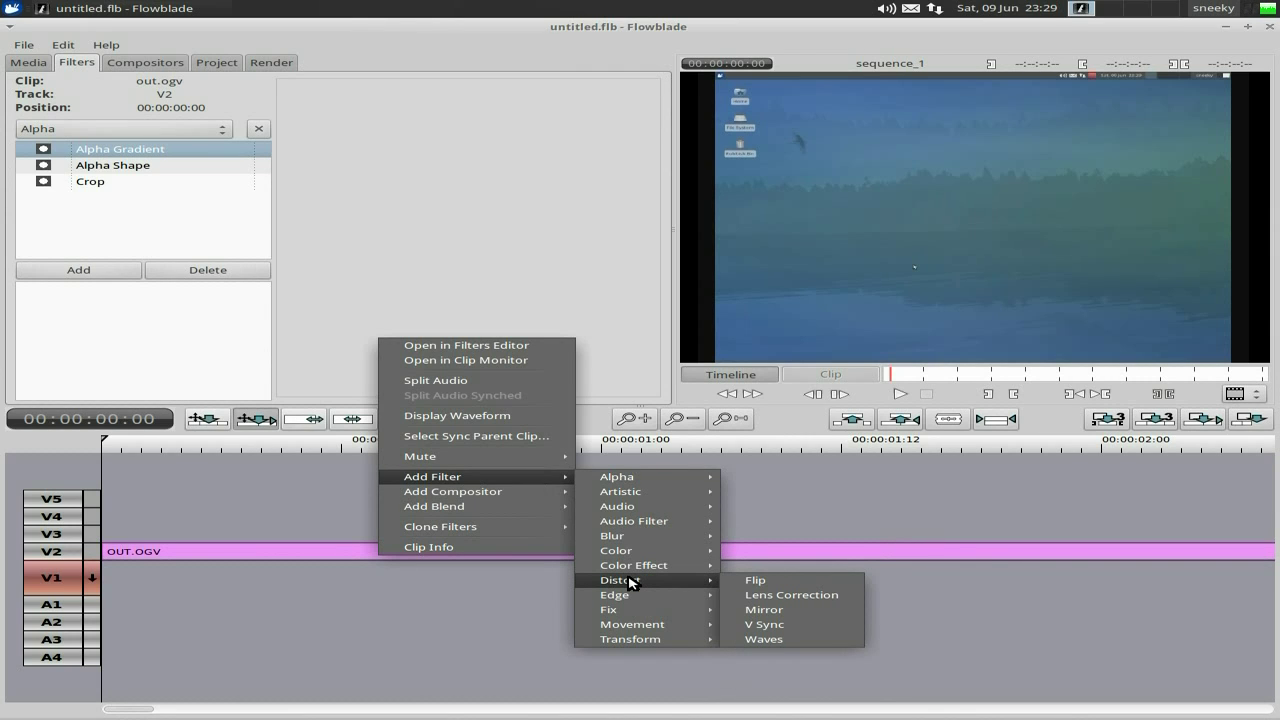
mouse_move(636, 614)
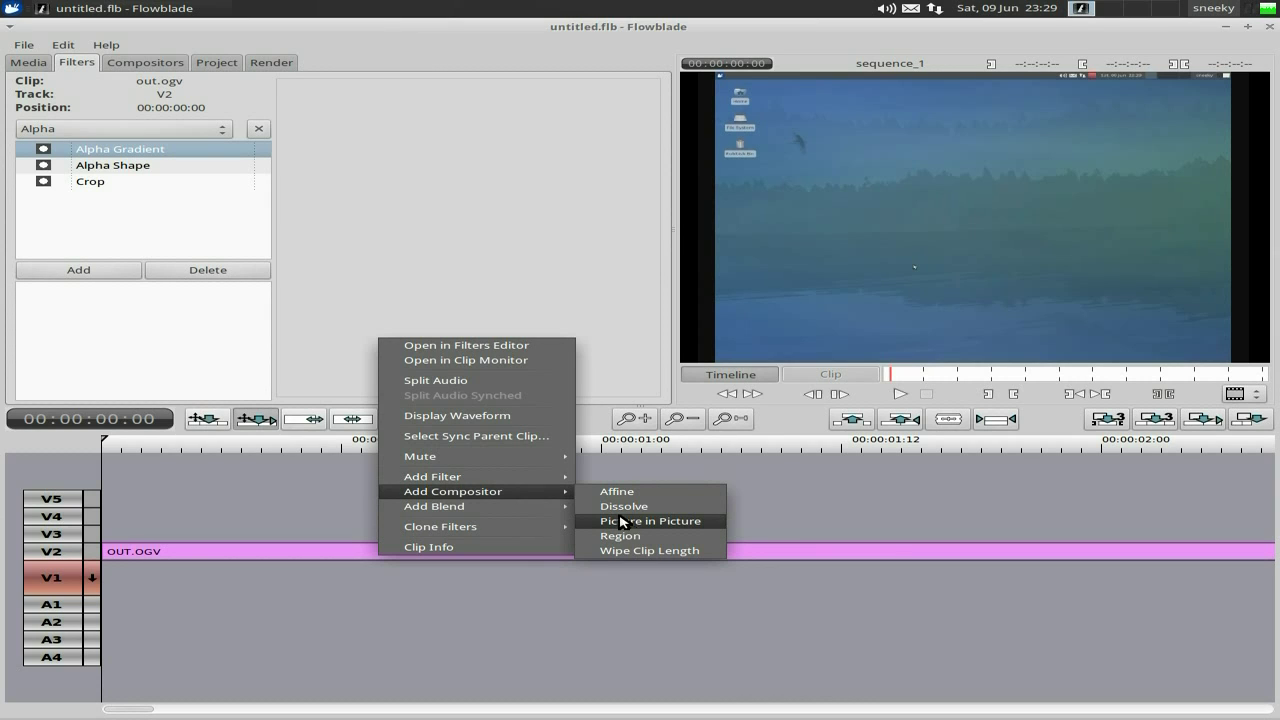
mouse_move(521, 511)
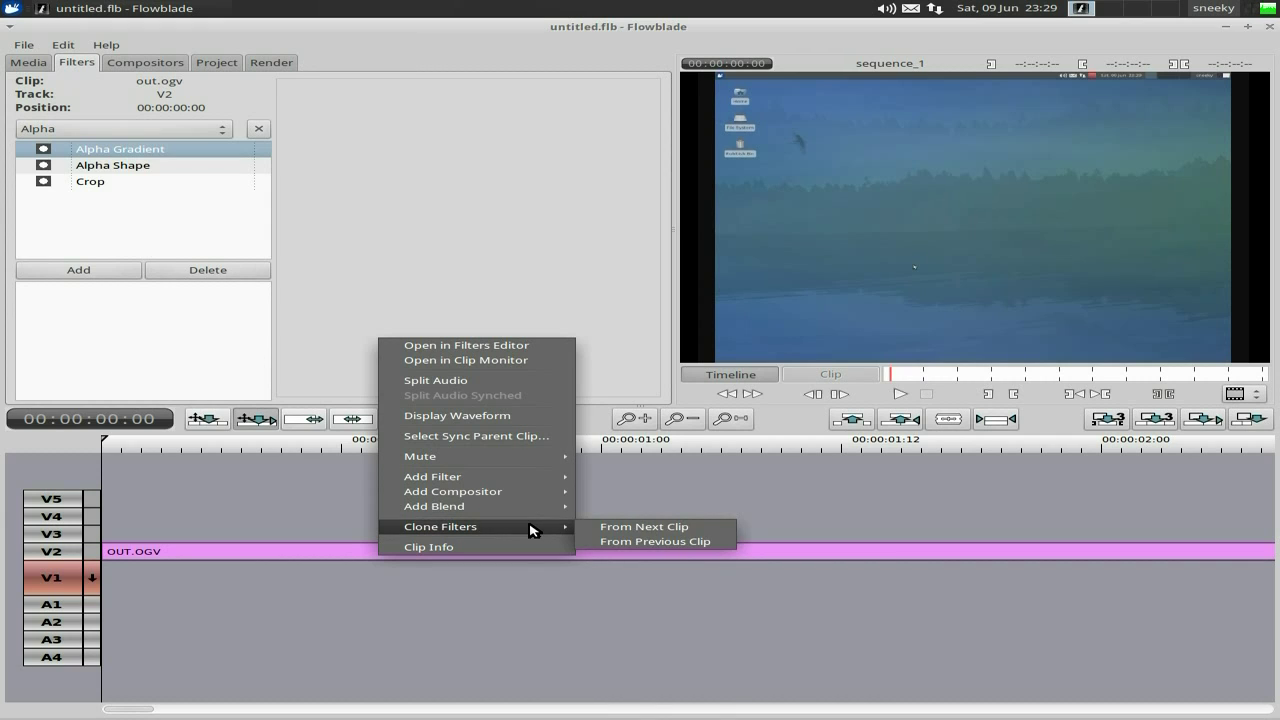
- Split out.ogv's audio onto track A1 and add the Artistic > Scanlines filter to the clip
click(463, 383)
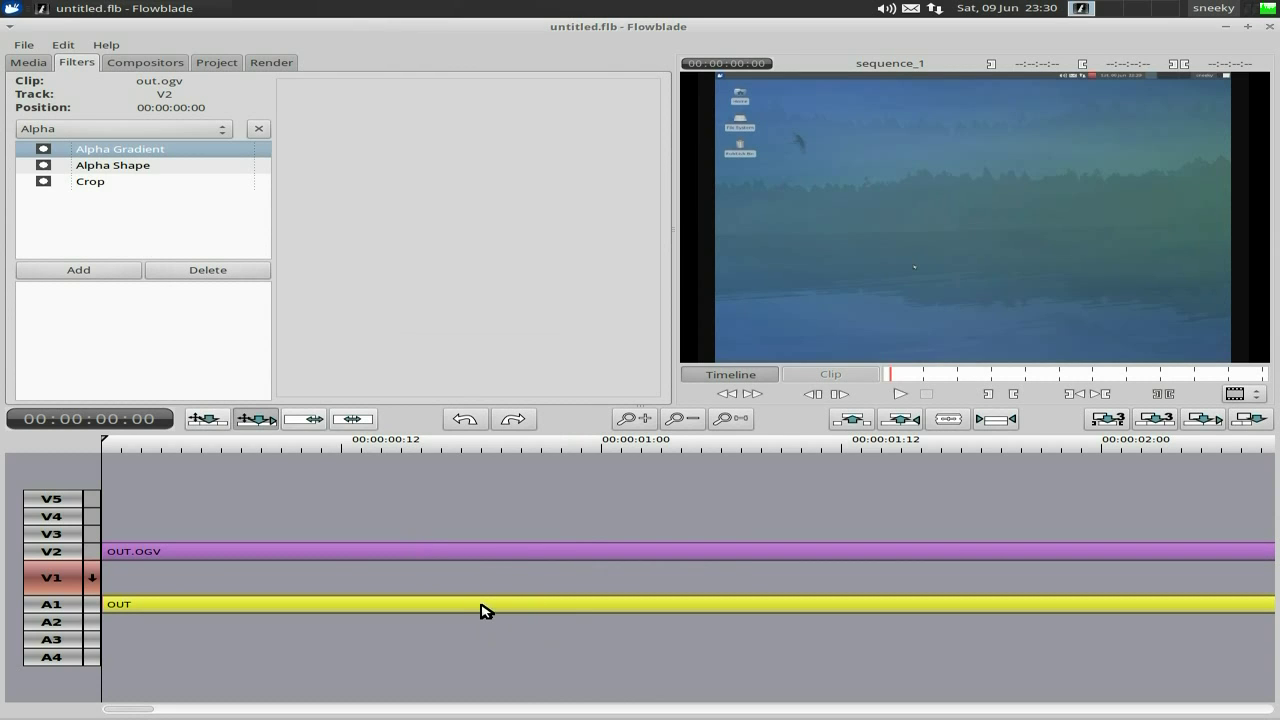
right_click(474, 558)
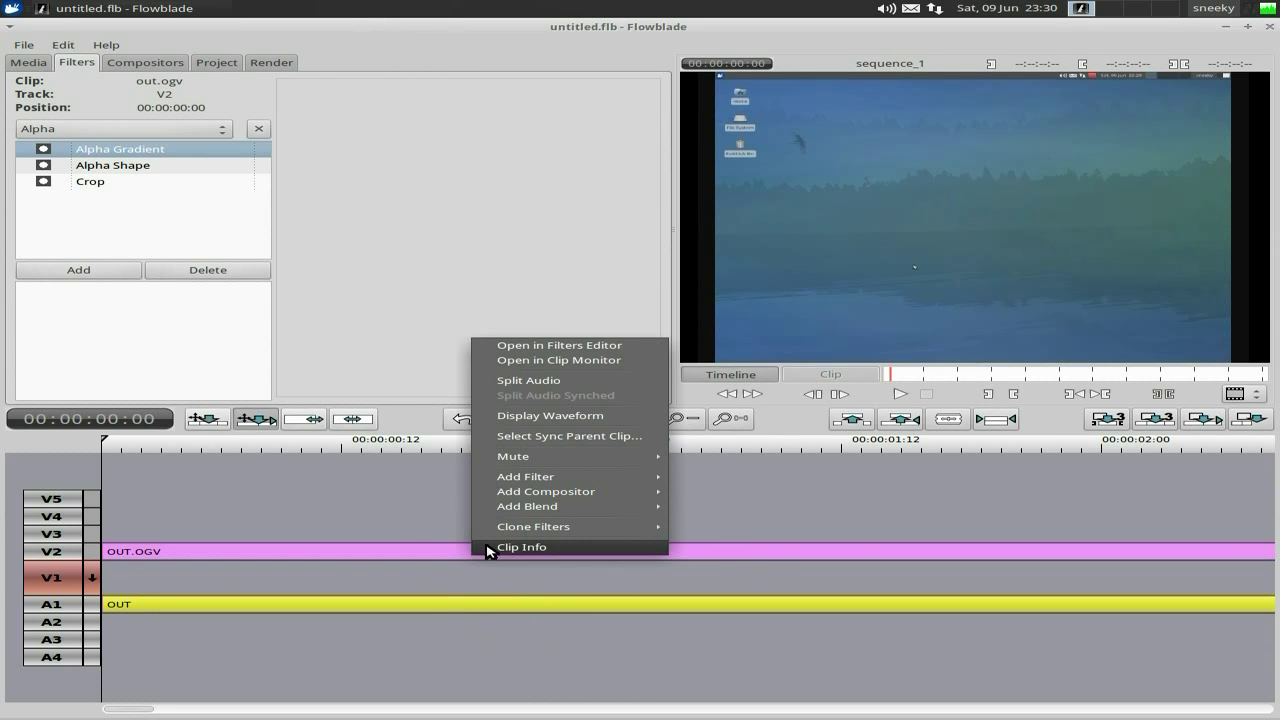
mouse_move(541, 482)
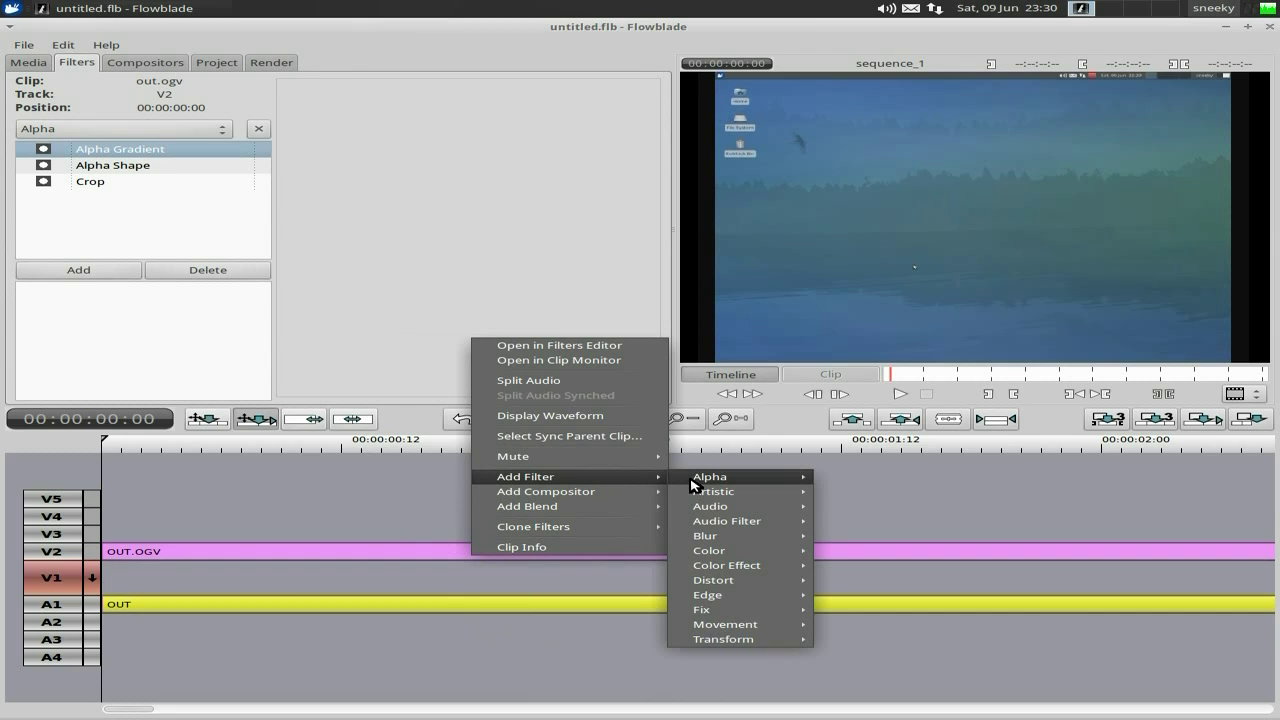
mouse_move(707, 495)
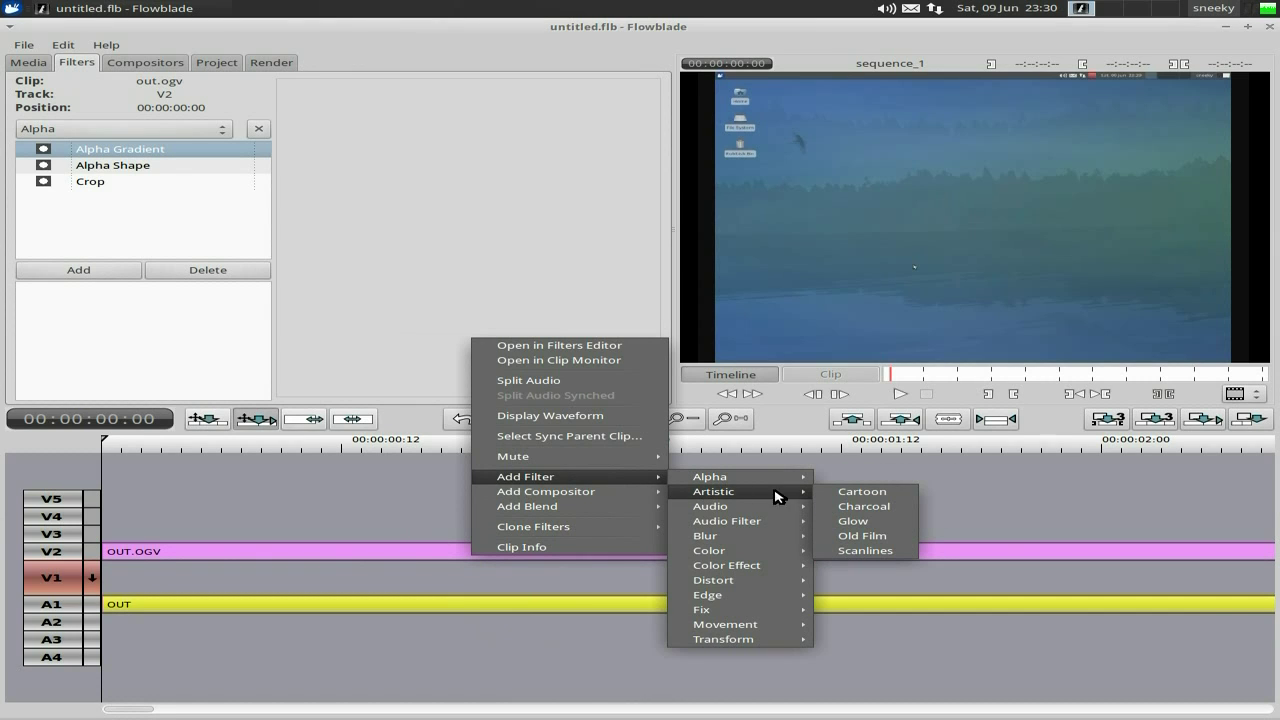
click(863, 551)
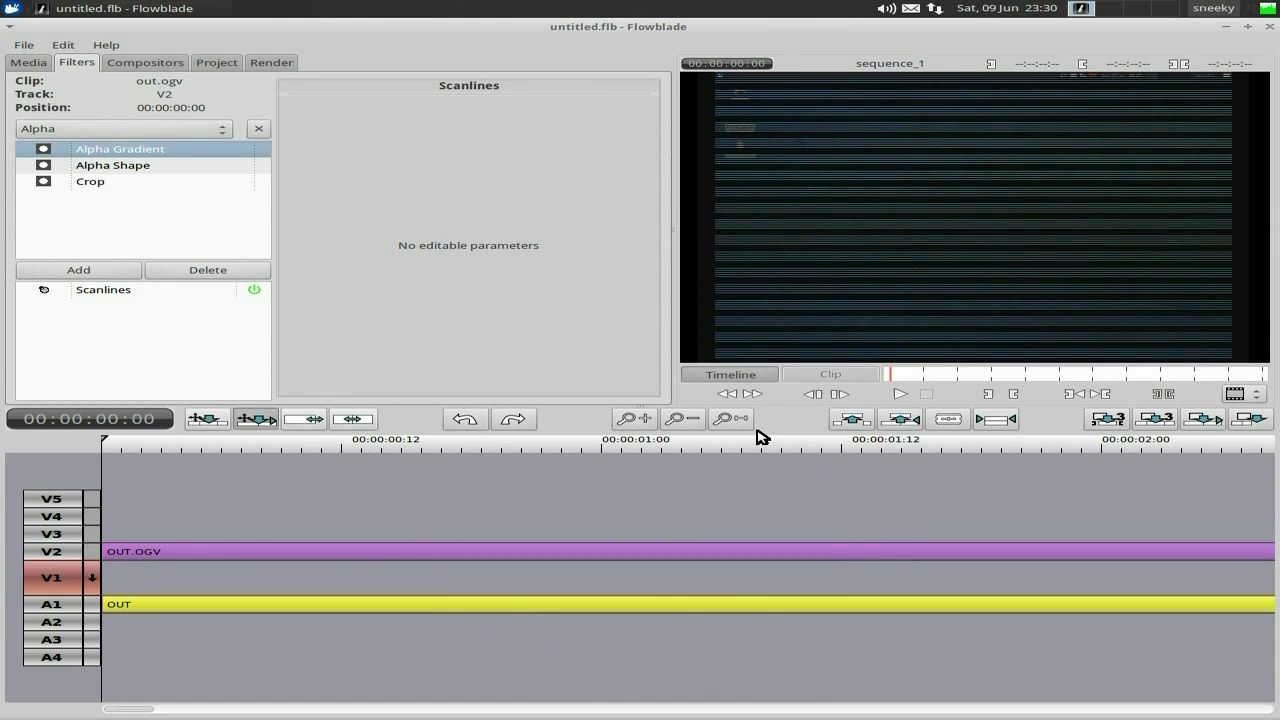
- Preview the Scanlines clip, undo the filter, and quit Flowblade choosing Don't Save
click(900, 395)
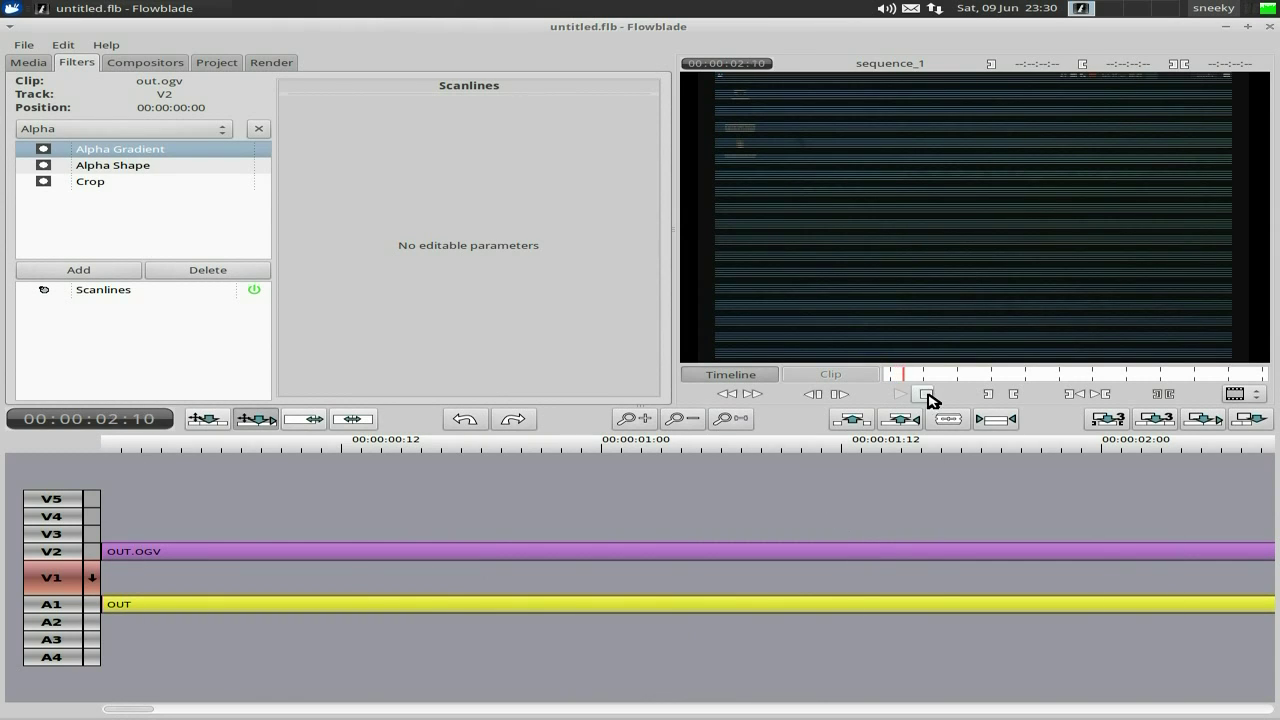
click(926, 395)
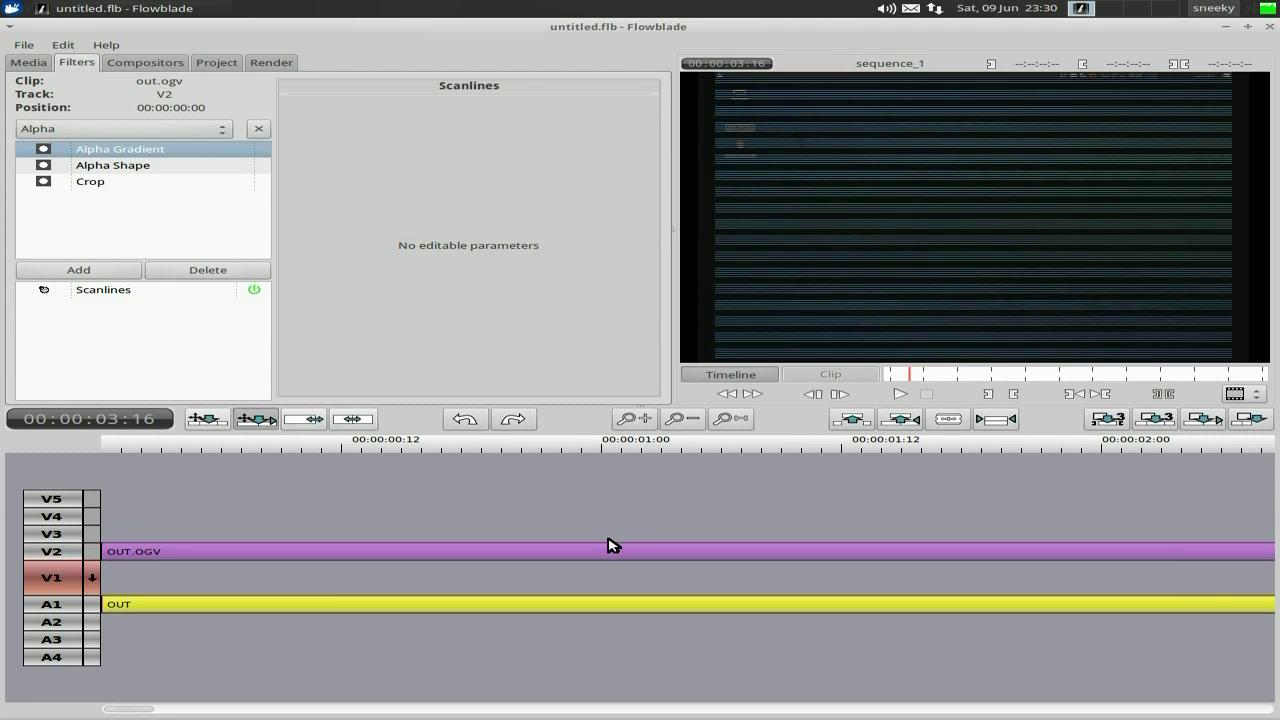
click(63, 45)
click(95, 93)
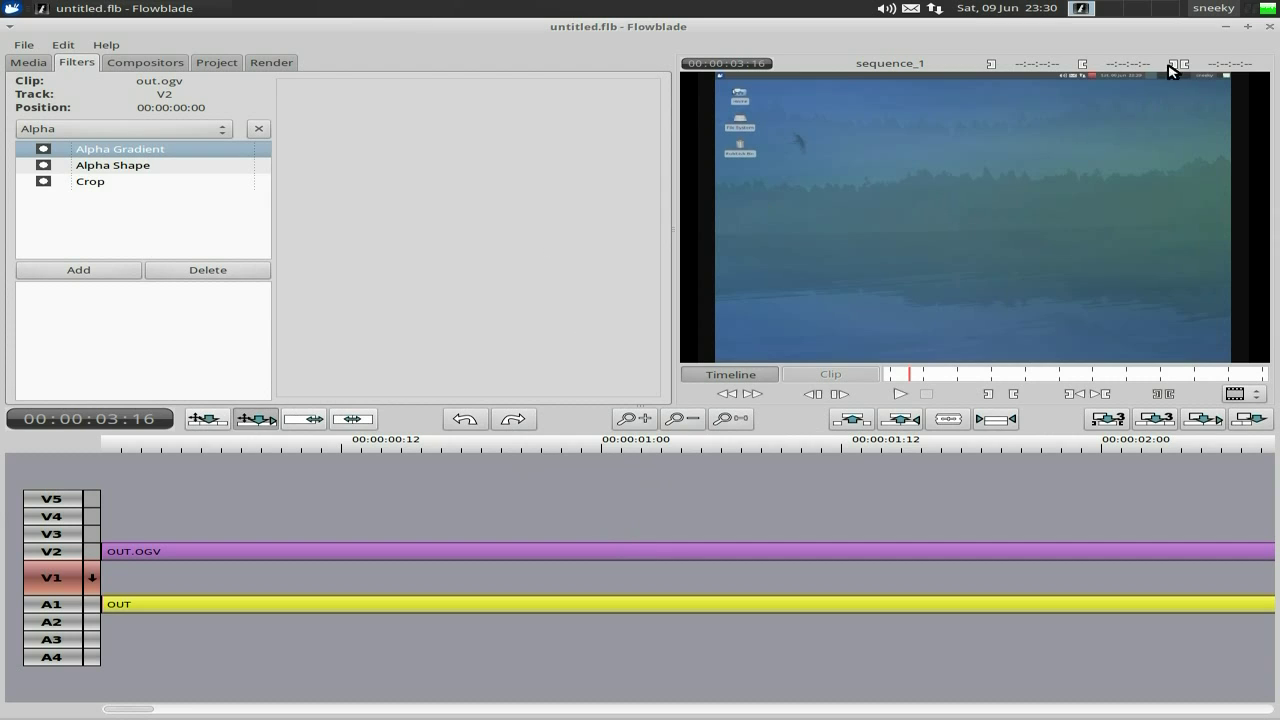
click(1266, 32)
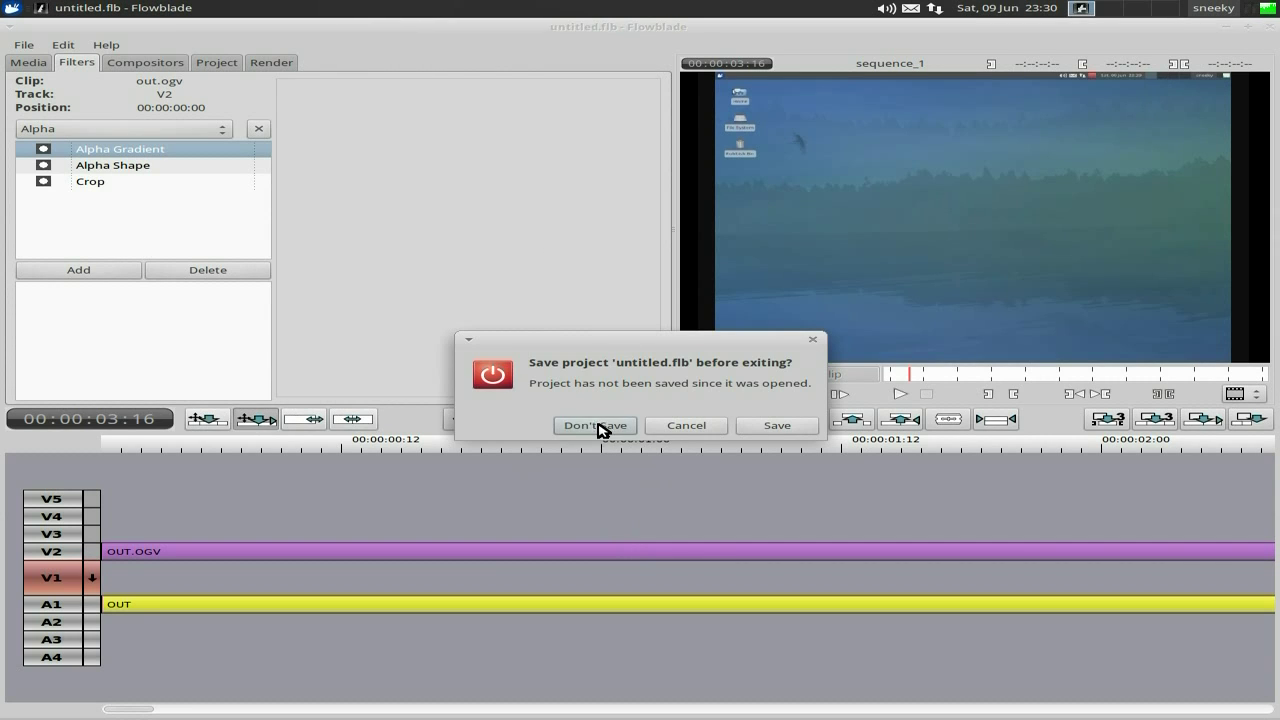
click(602, 430)
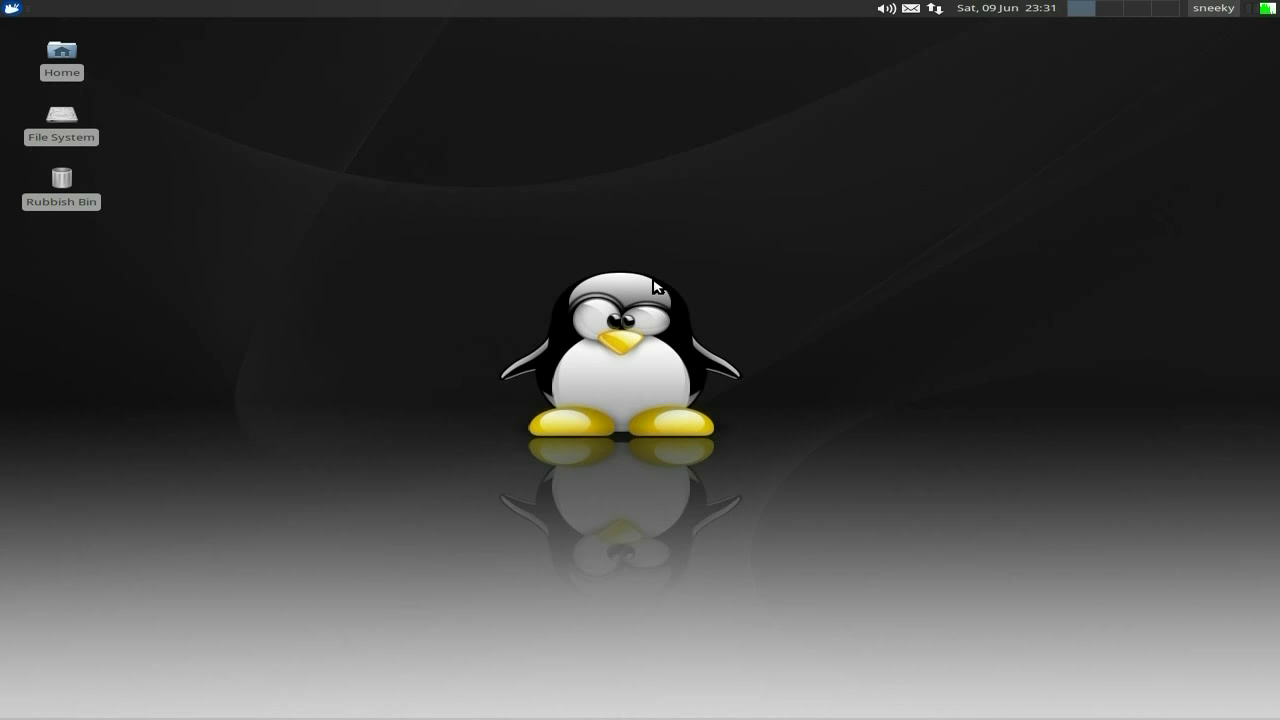
- Launch Firefox from the dock and search Google for 'flowblade'
mouse_move(440, 708)
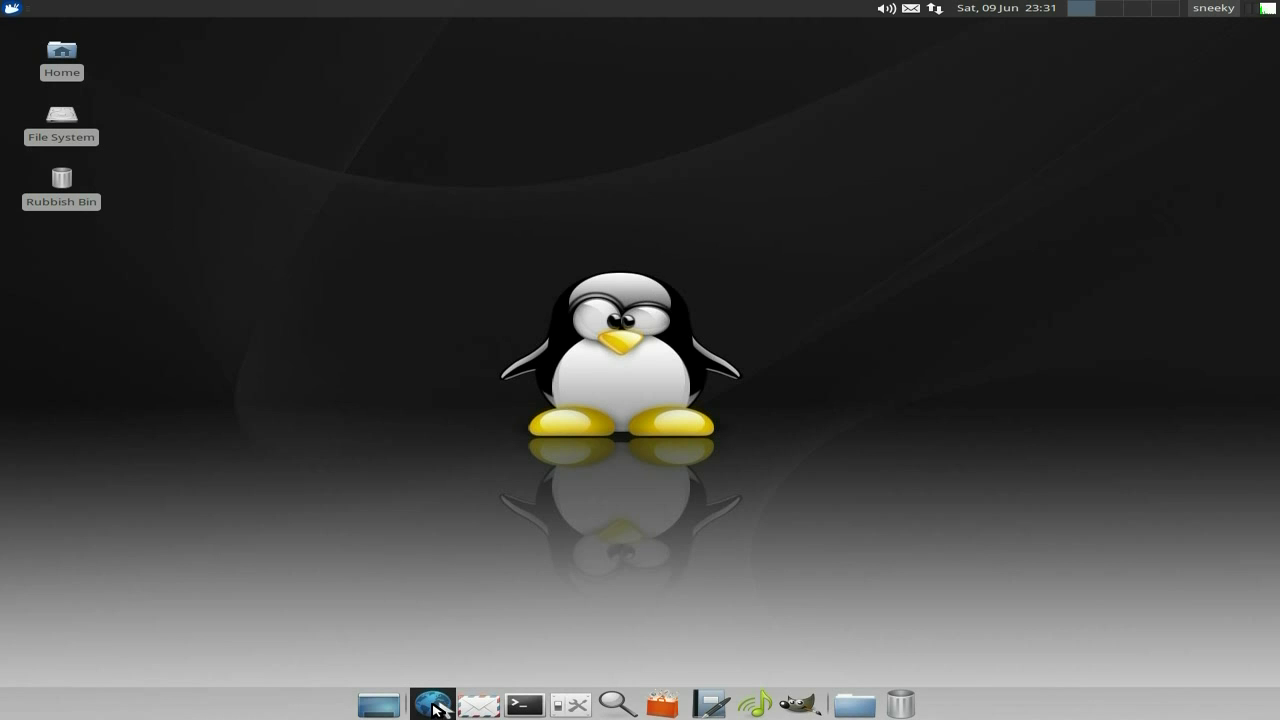
click(435, 705)
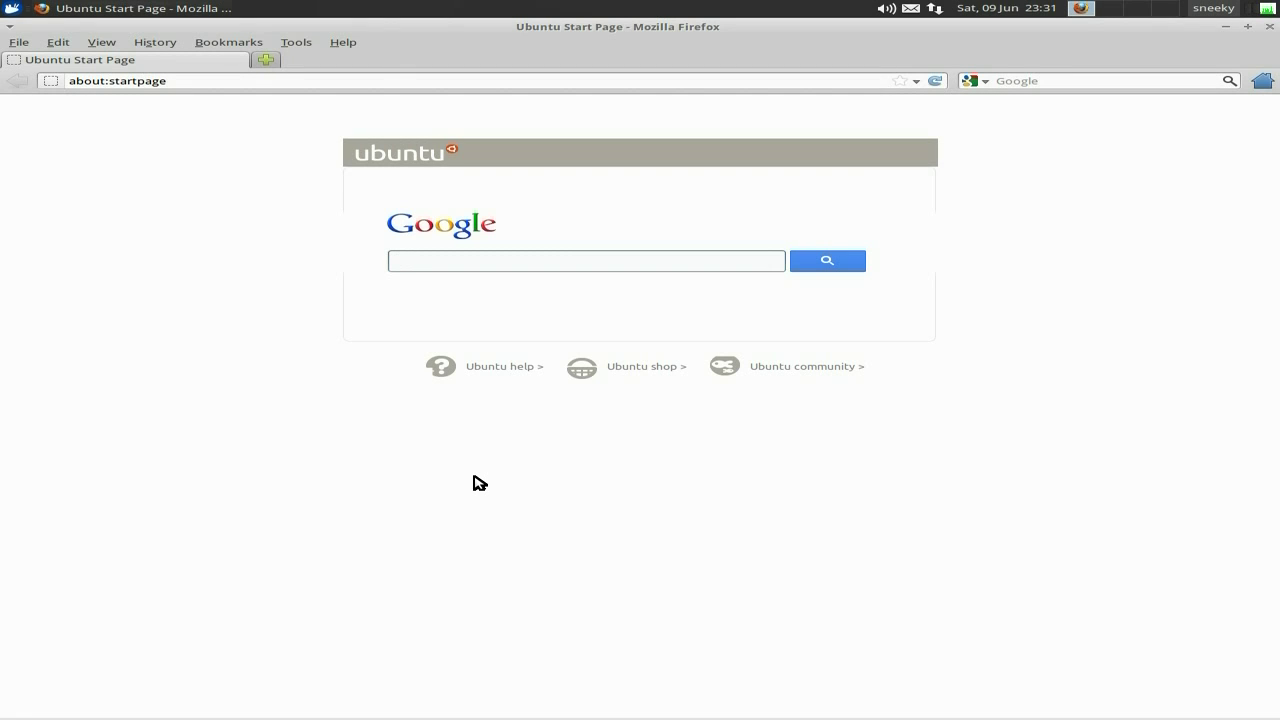
text(lowblade)
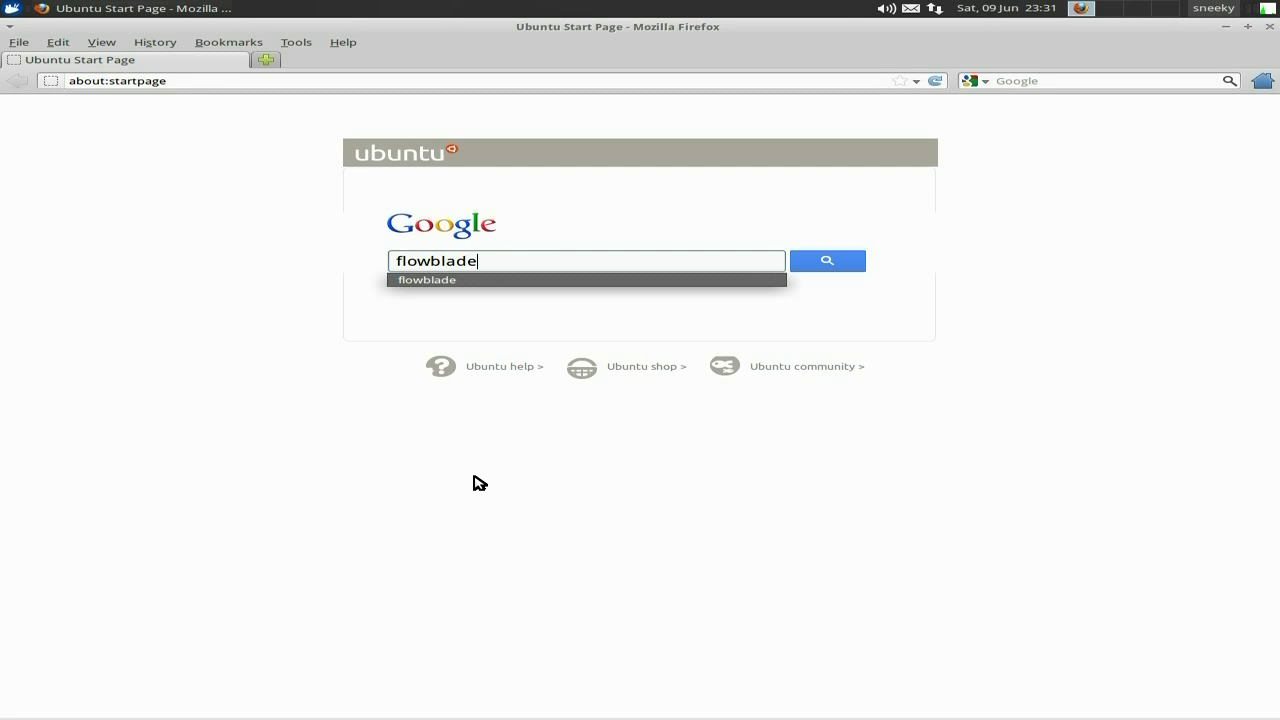
key(Return)
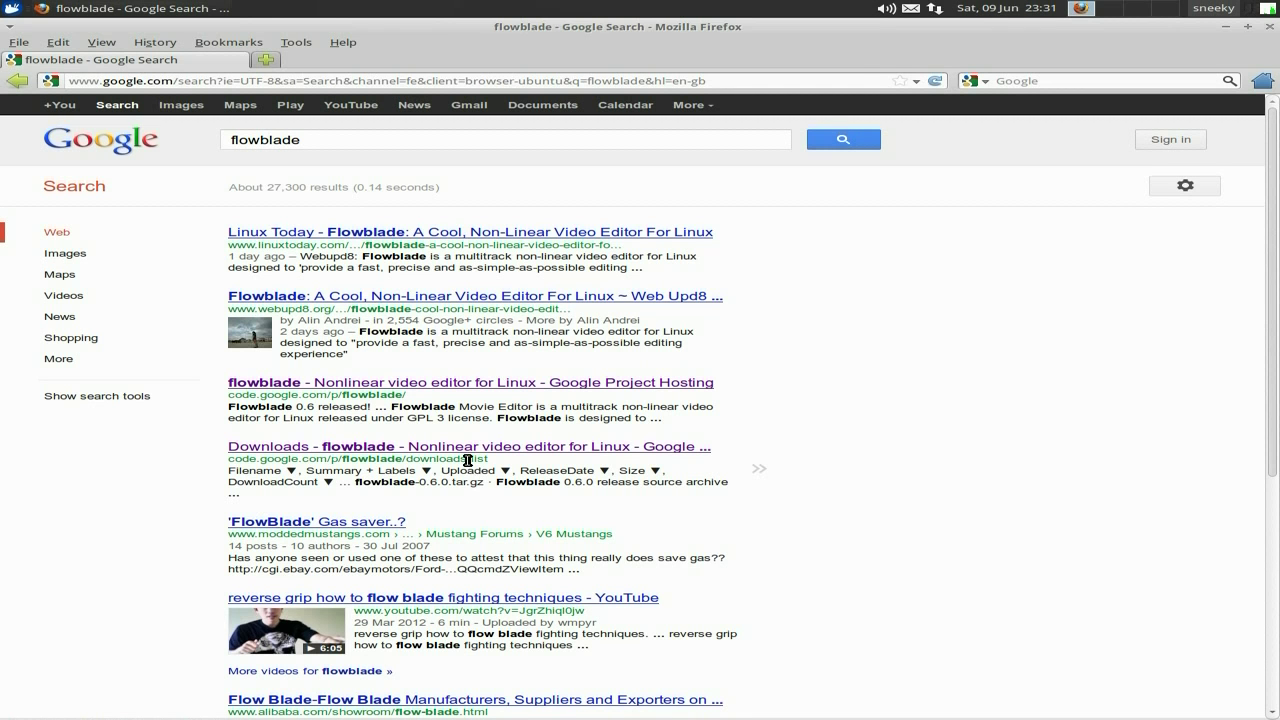
- Visit the flowblade Google Code project page and its Downloads list, then close Firefox
click(530, 384)
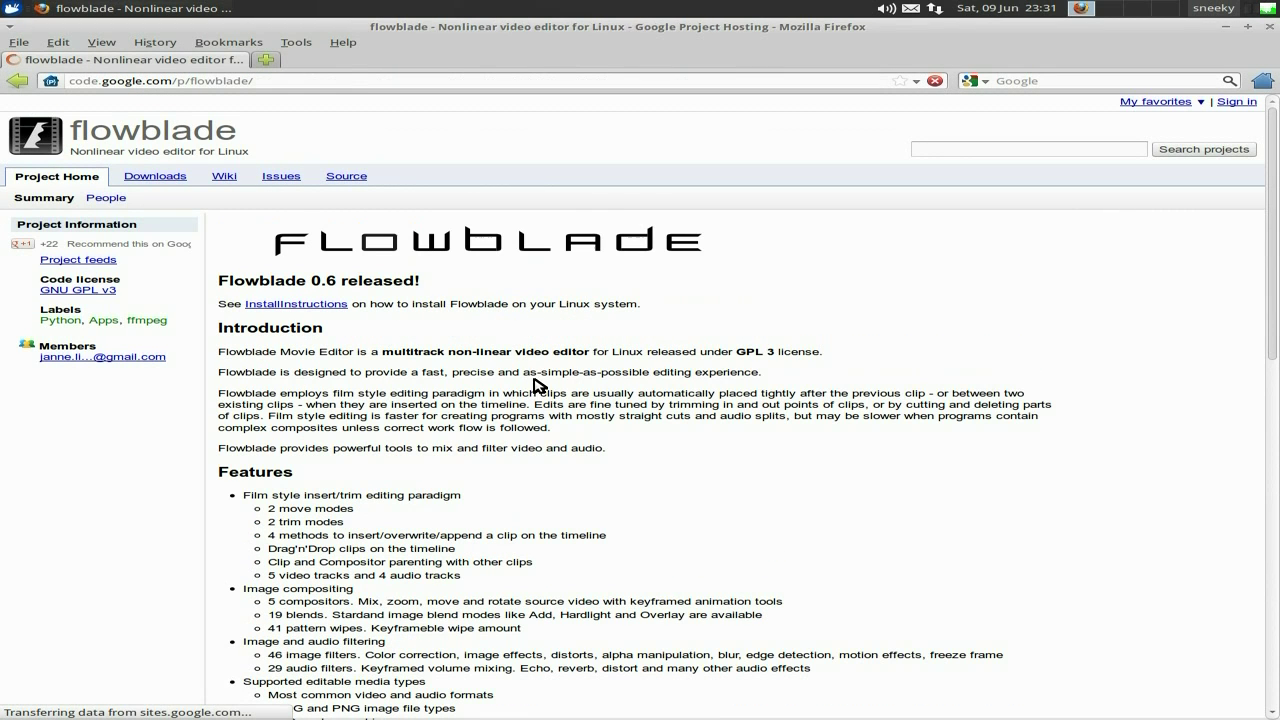
click(149, 177)
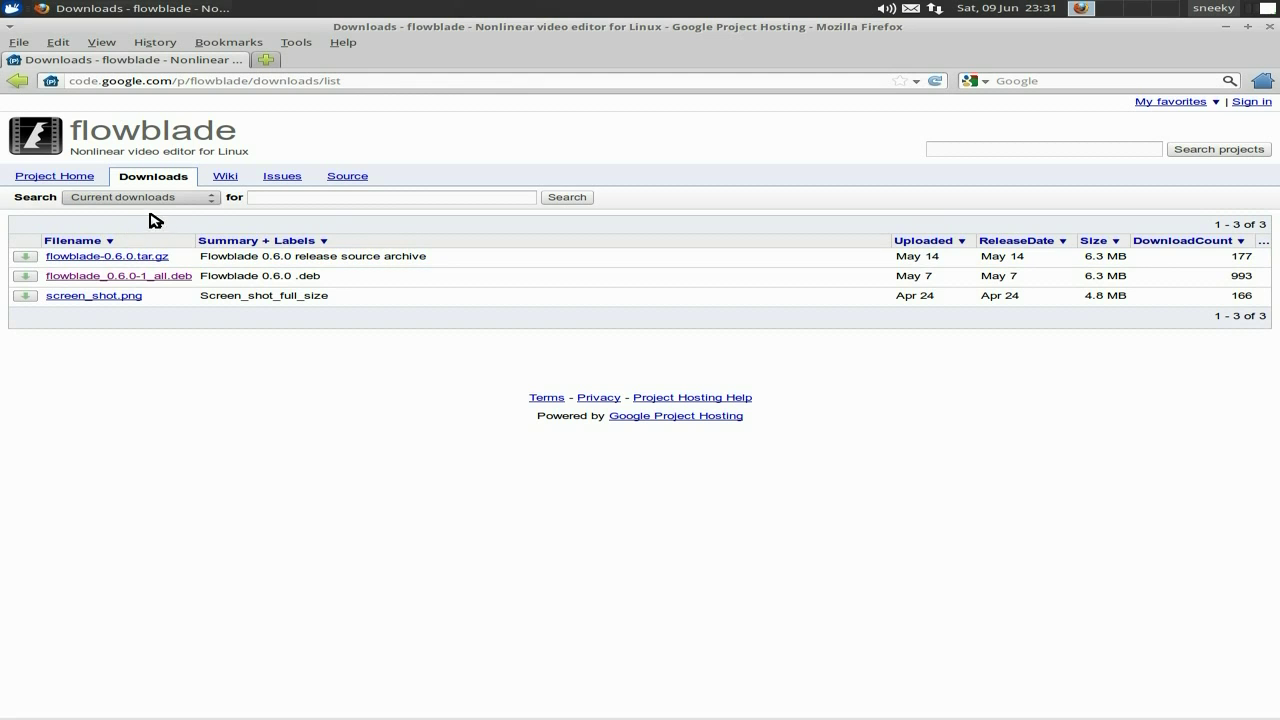
click(20, 84)
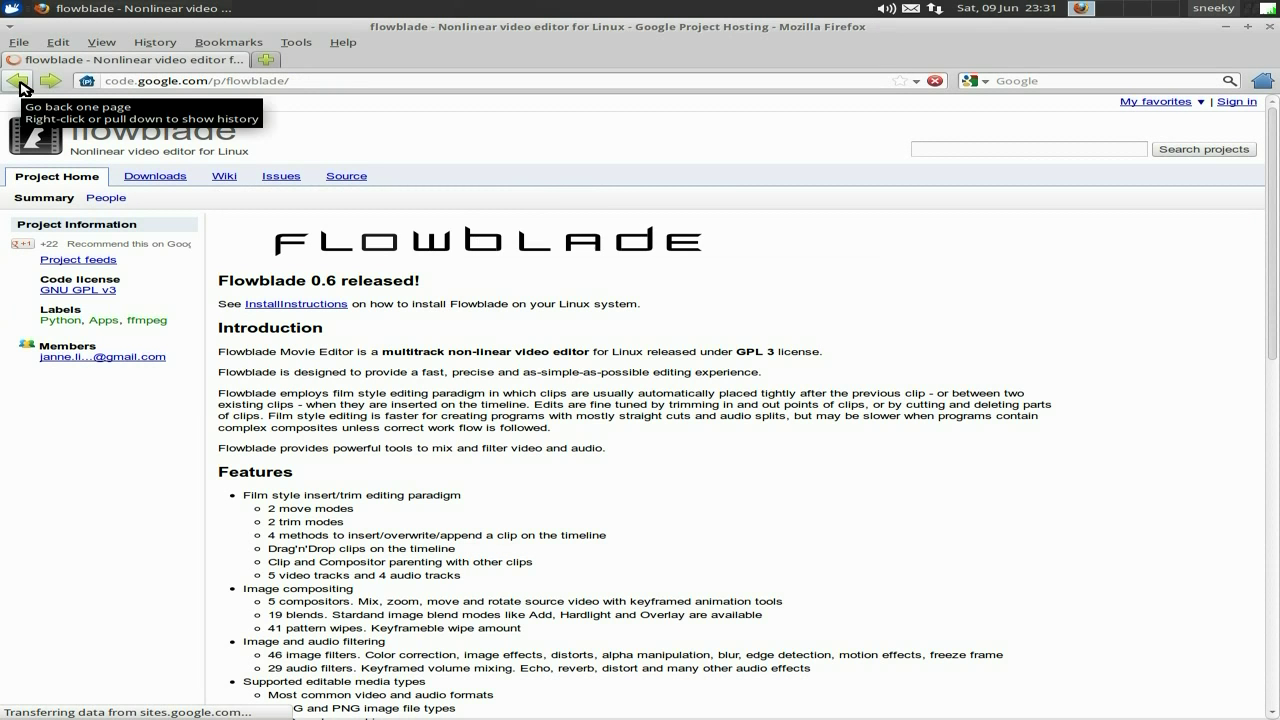
scroll(966, 457, down, 3)
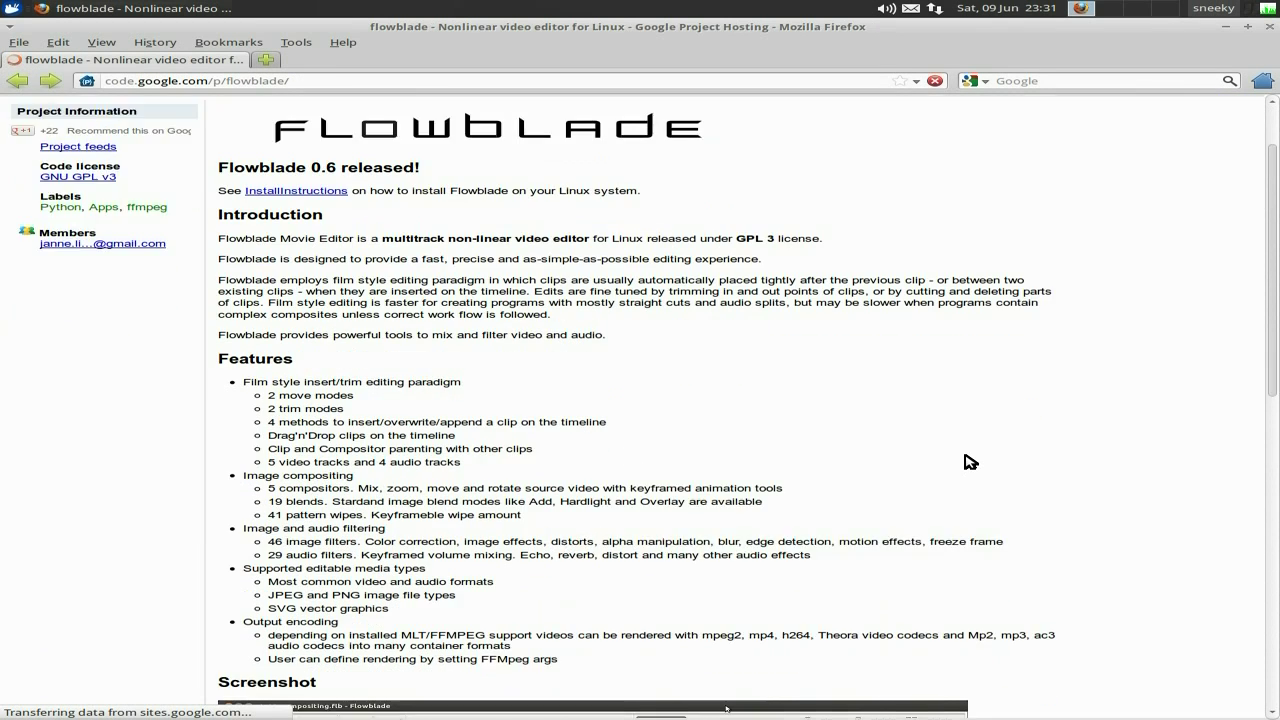
scroll(1063, 466, down, 3)
scroll(1063, 466, up, 7)
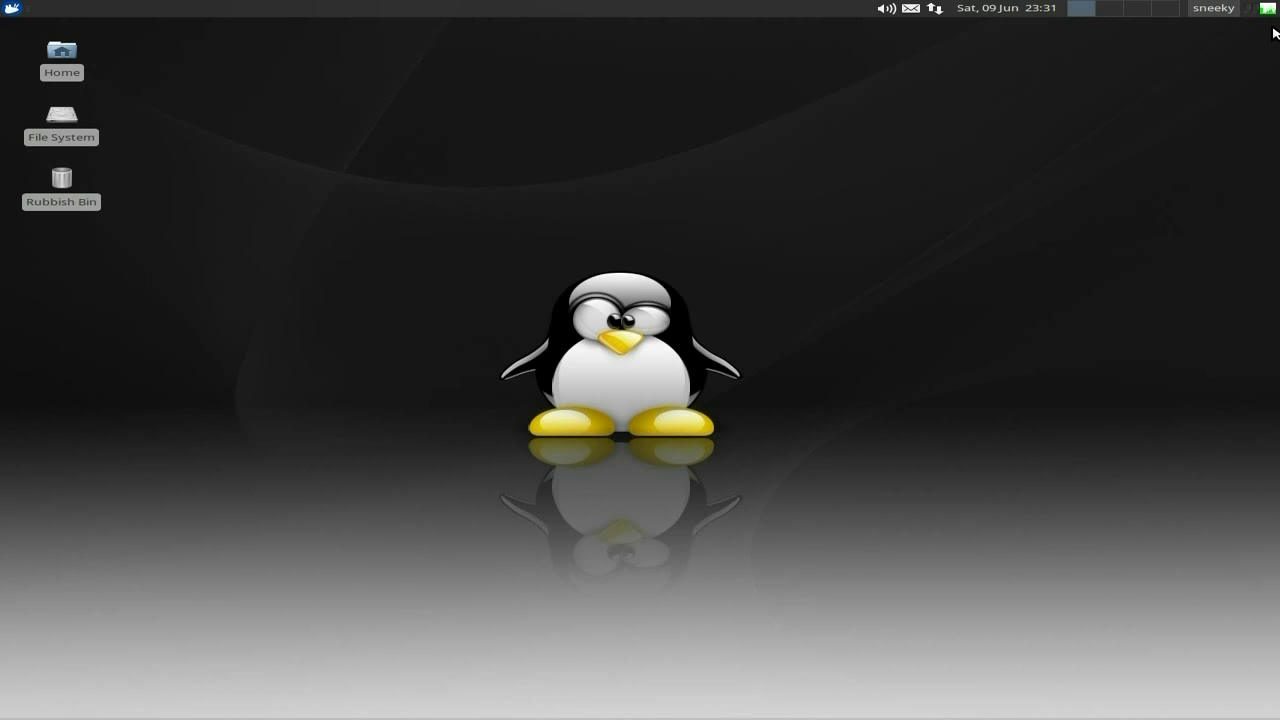
click(1273, 27)
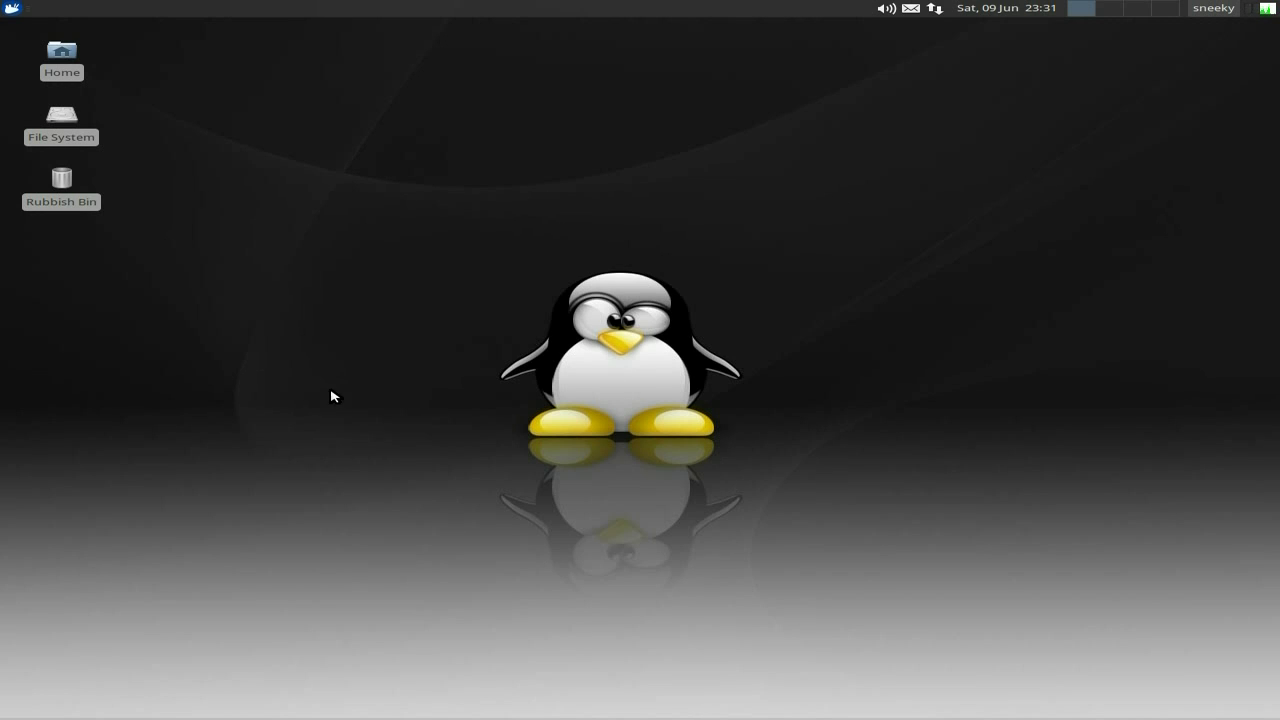